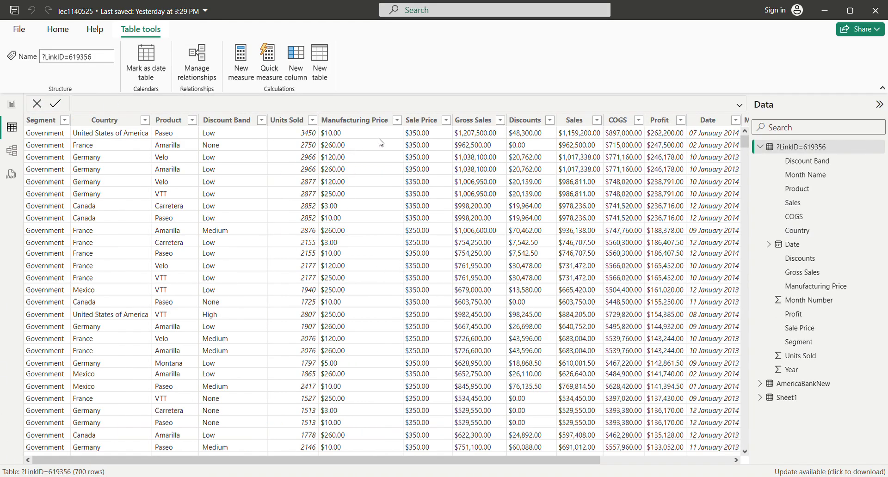
Switch to the report view and collapse the field lists of all three data tables
click(62, 30)
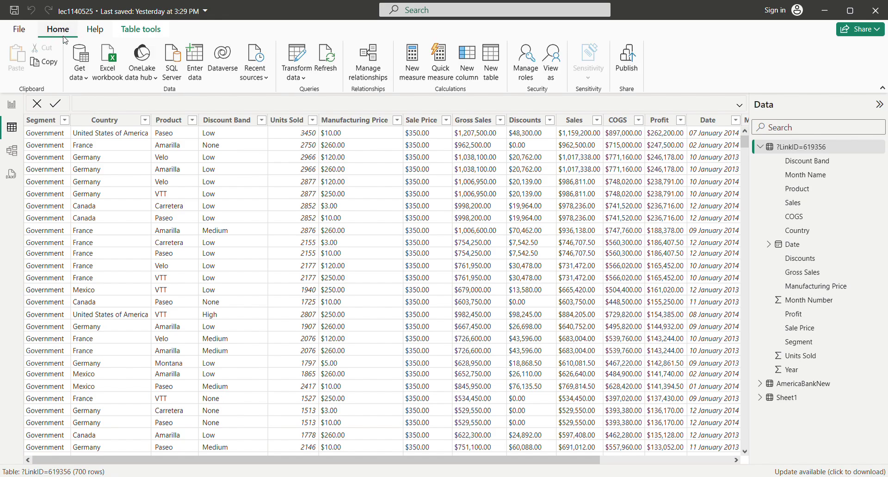
click(12, 104)
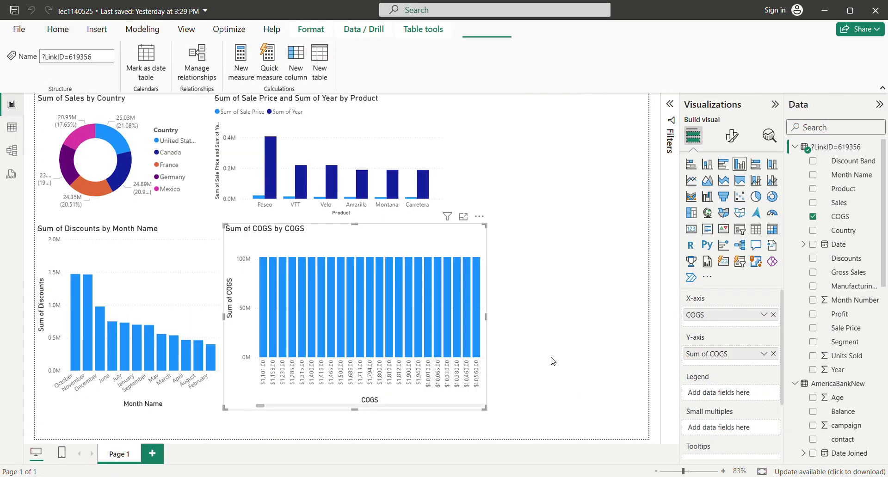
click(796, 147)
click(797, 161)
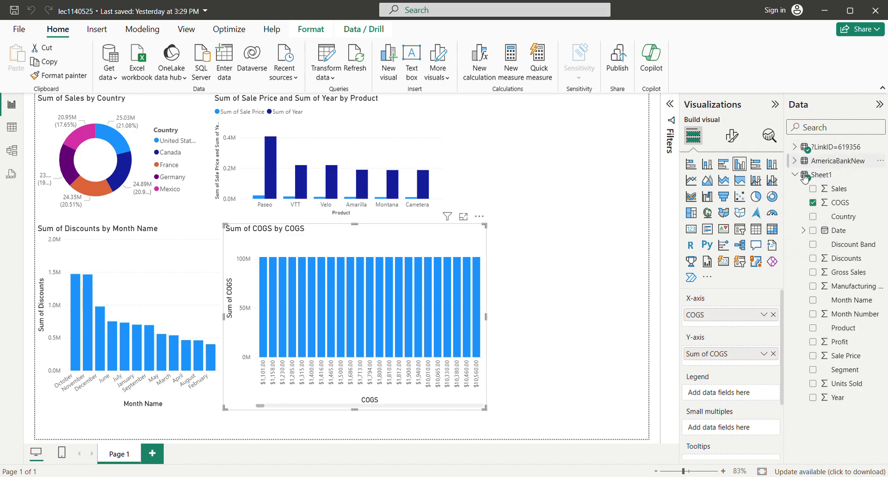
click(805, 175)
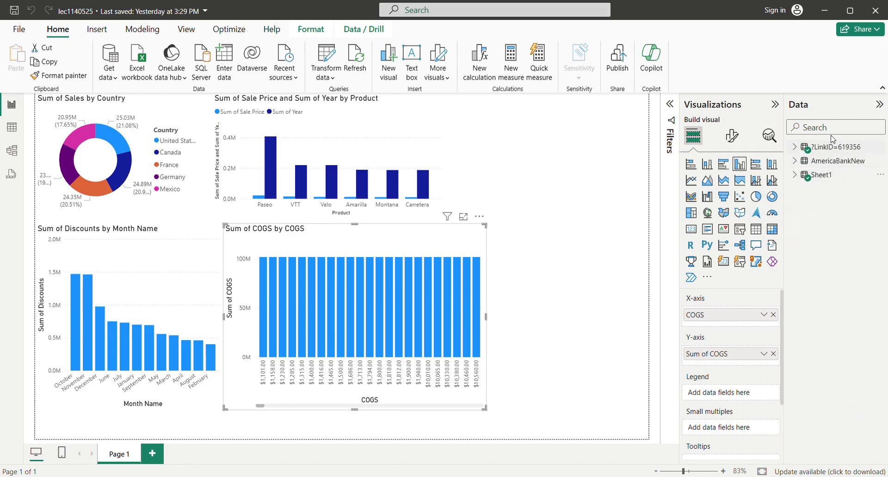
click(775, 105)
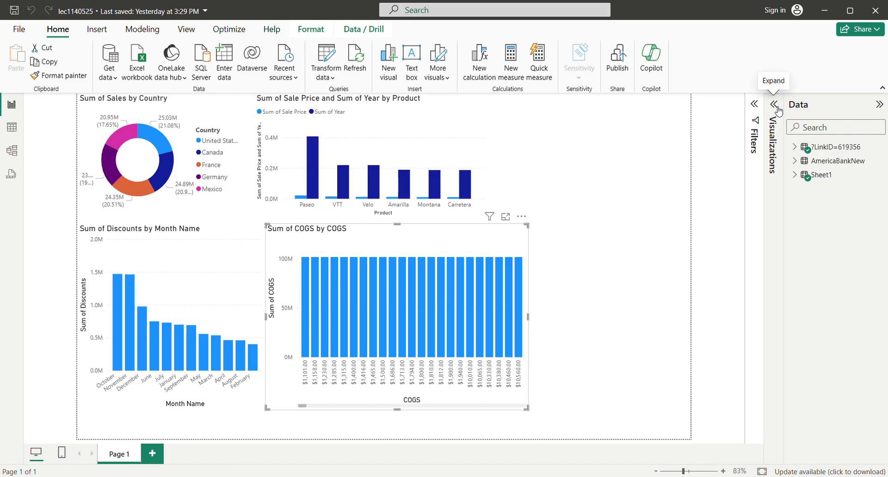
click(776, 104)
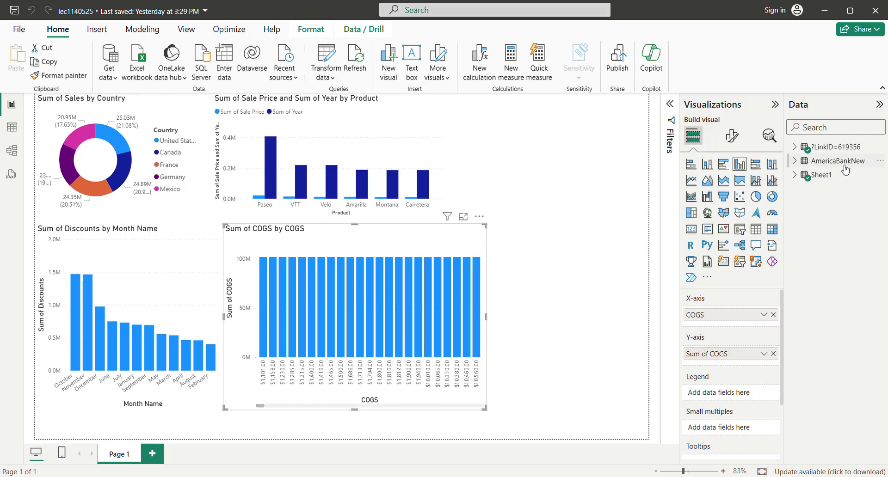
Expand the Sheet1, ?LinkID=619356 and AmericaBankNew tables to examine their fields and which ones the COGS chart uses
click(800, 179)
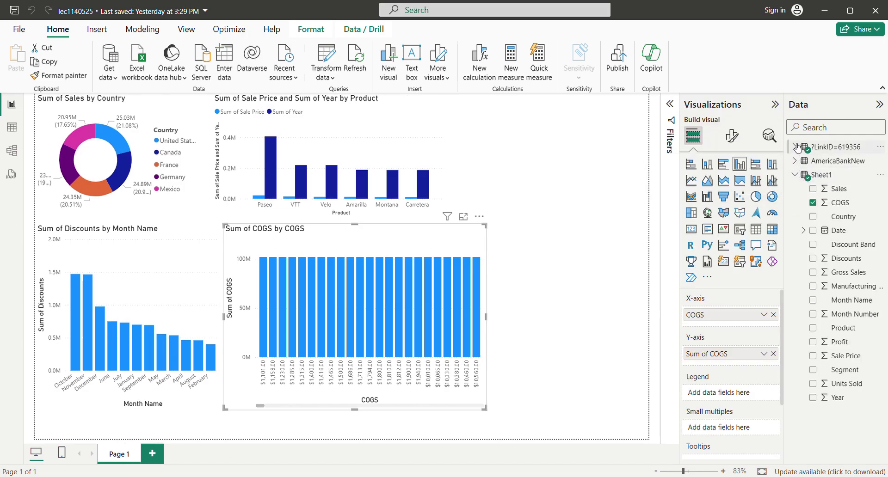
click(796, 148)
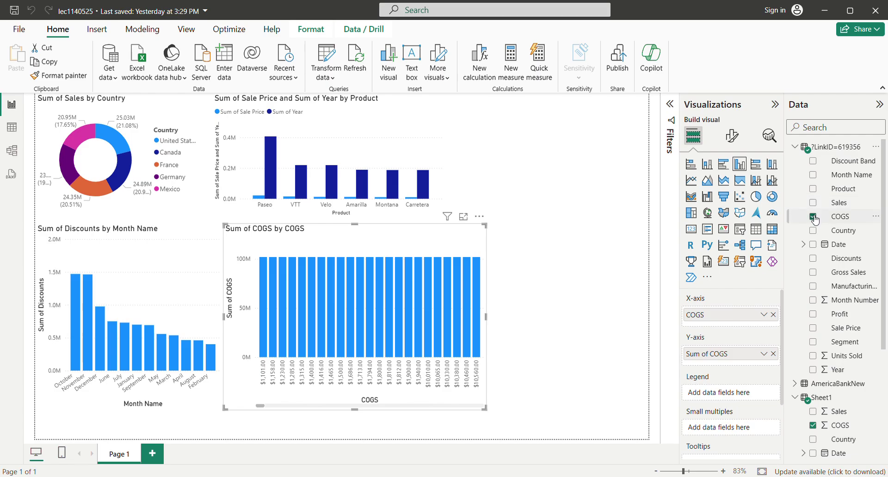
scroll(856, 346, down, 4)
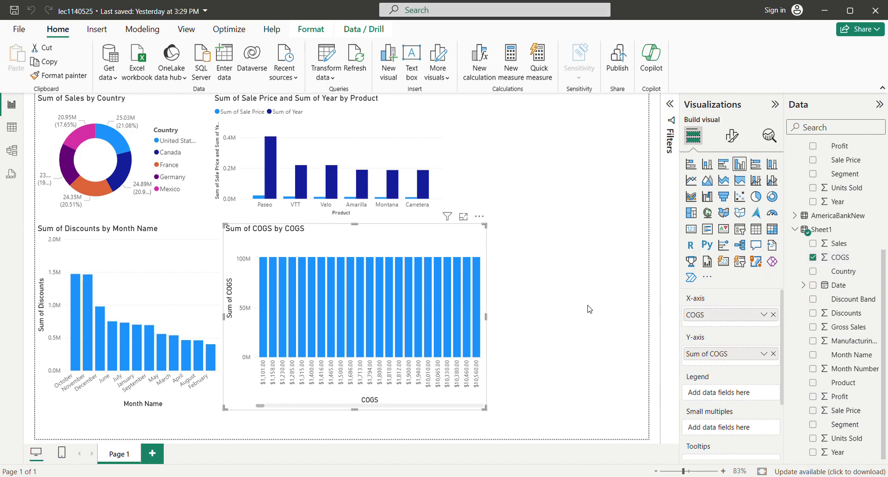
click(590, 309)
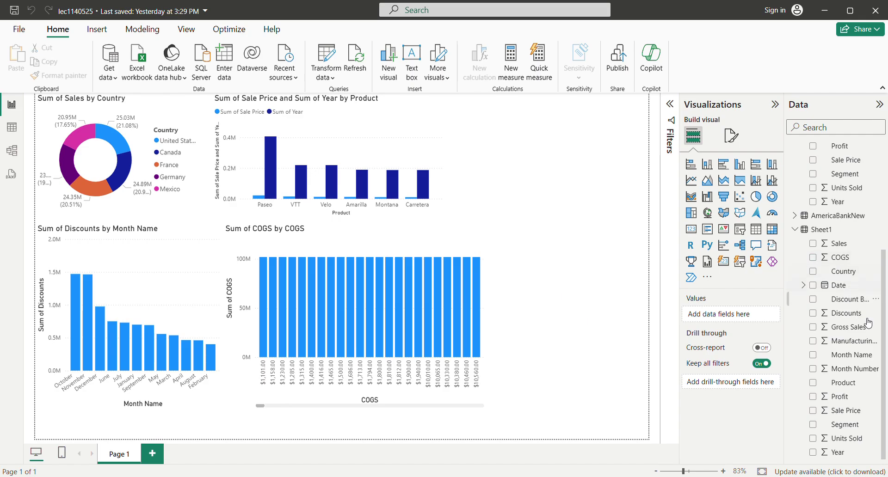
scroll(814, 199, up, 5)
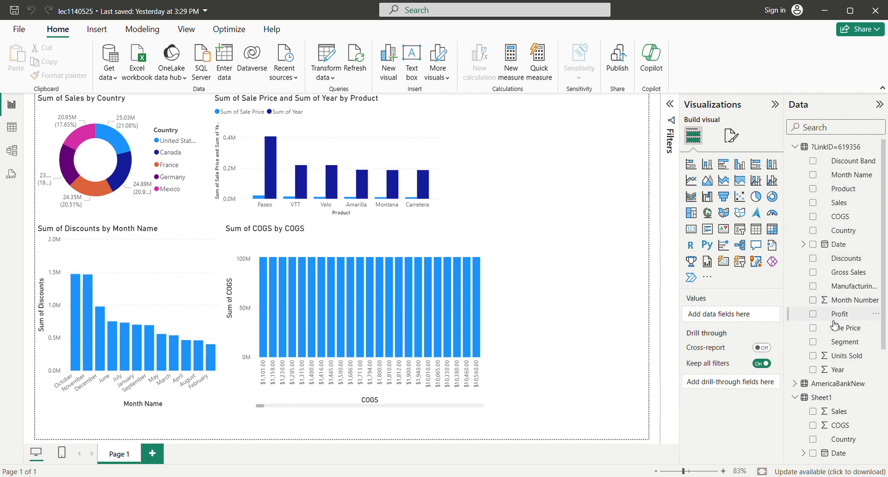
click(794, 384)
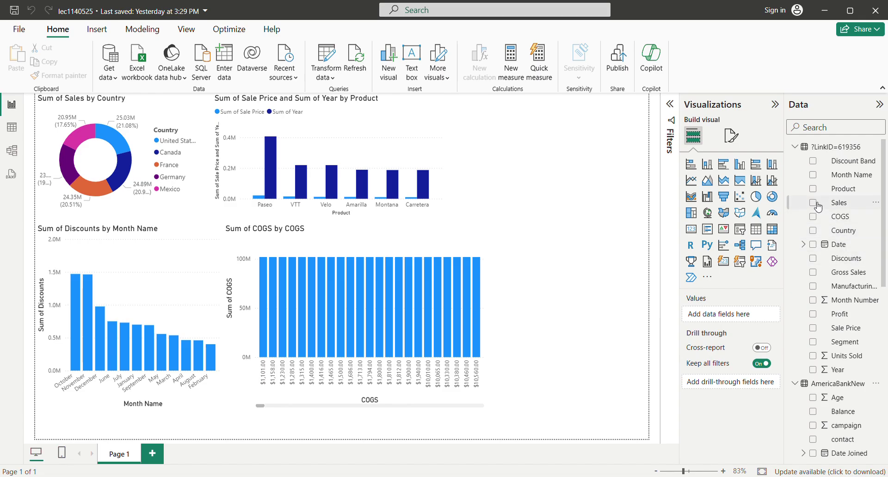
Create a table visual with Discount Band and Sales from ?LinkID=619356 and narrow it slightly from its left edge
click(814, 162)
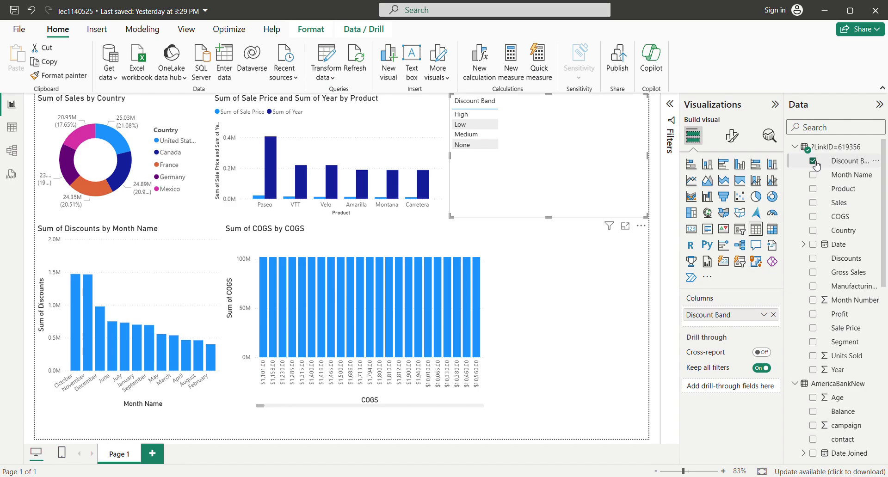
click(814, 204)
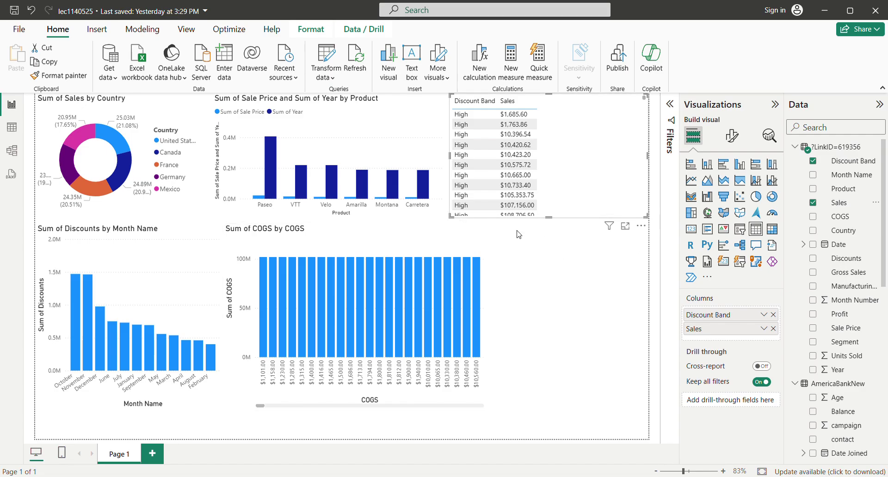
mouse_move(453, 223)
mouse_down()
mouse_move(543, 221)
mouse_move(453, 222)
mouse_up()
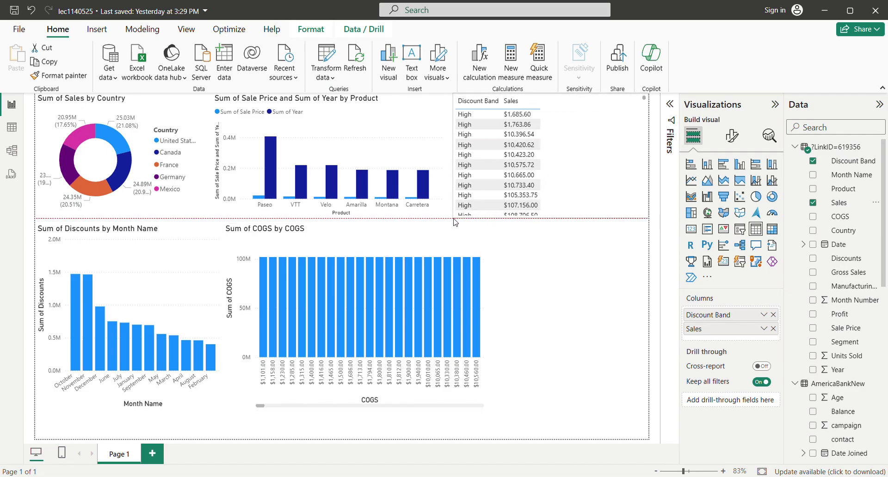
Highlight the $10,065.00 column in the Sum of COGS by COGS chart and look further along its COGS axis
click(437, 355)
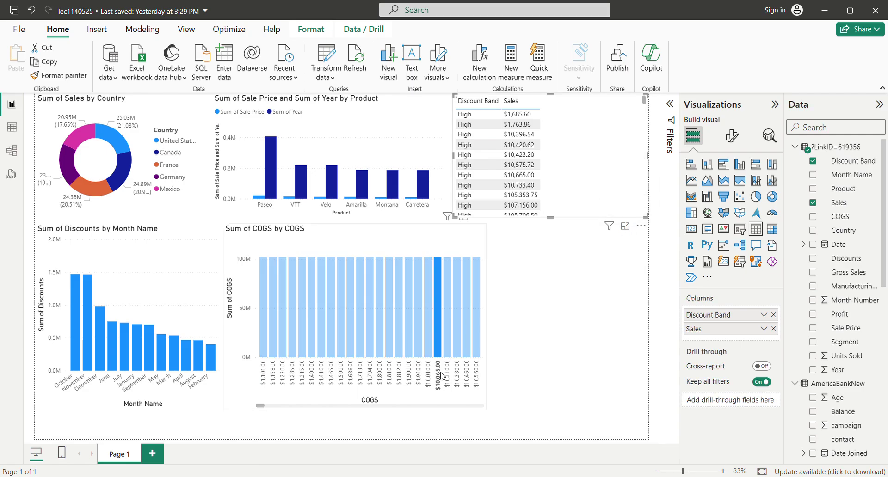
click(532, 406)
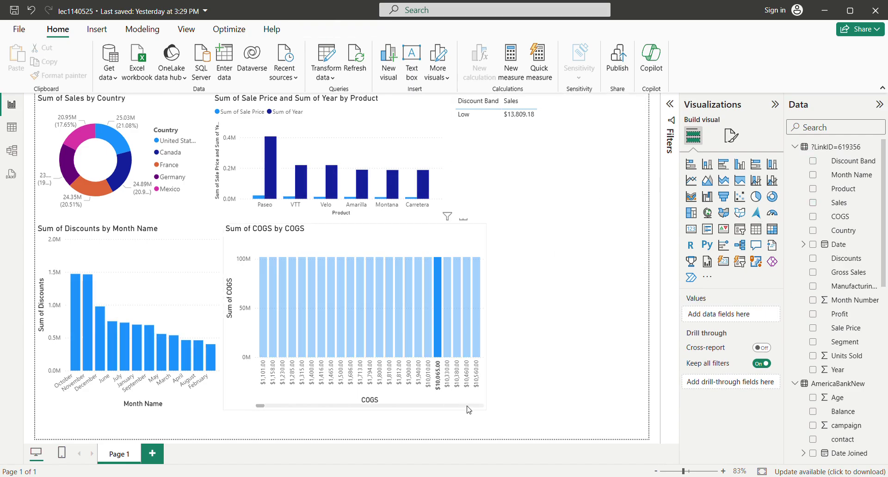
scroll(470, 410, down, 3)
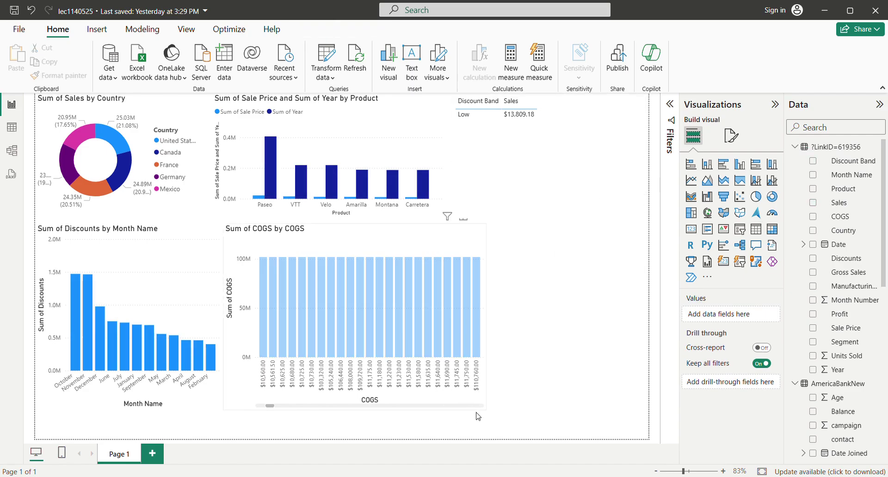
click(479, 409)
click(487, 415)
Narrow the new table visual further from its left edge and remove its Sales and Discount Band fields
click(533, 144)
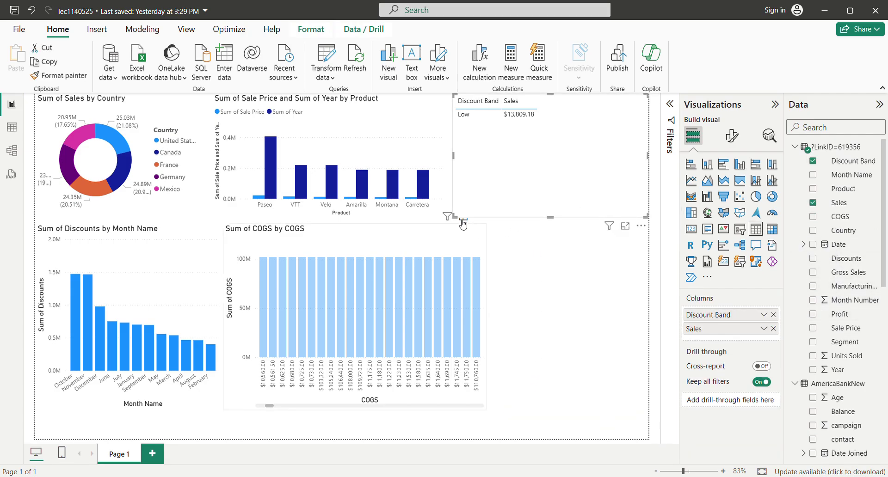
drag(454, 216, 504, 216)
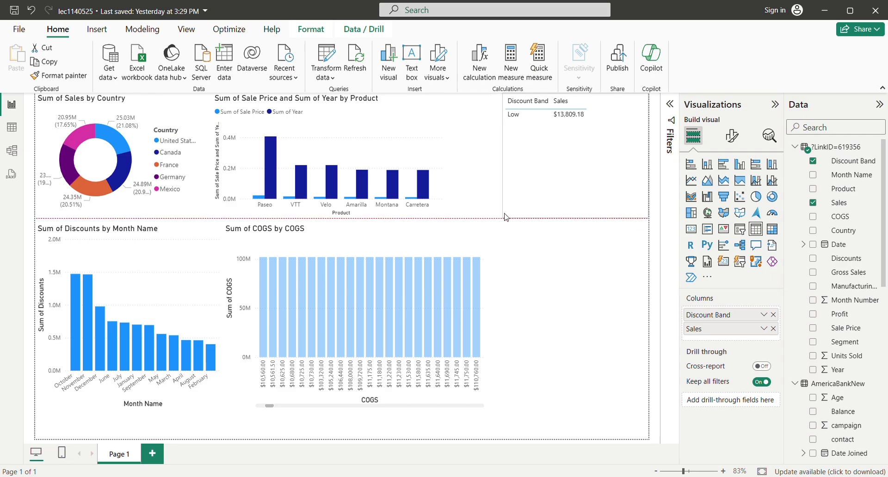
click(815, 203)
click(813, 161)
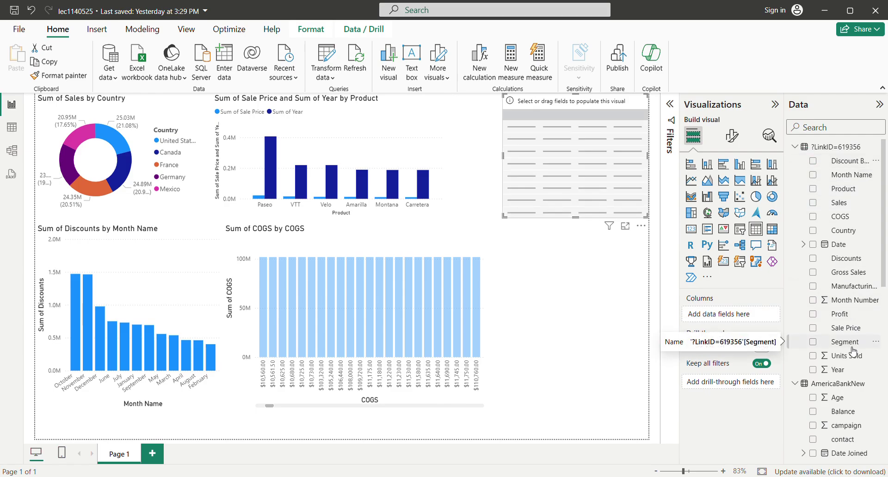
Try Discount Band as the legend of the Sum of COGS by COGS chart and remove it again
click(478, 411)
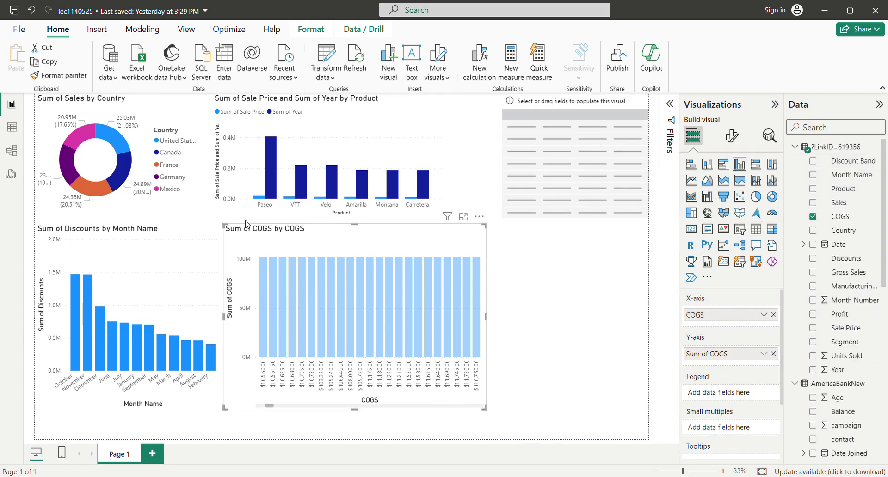
click(581, 409)
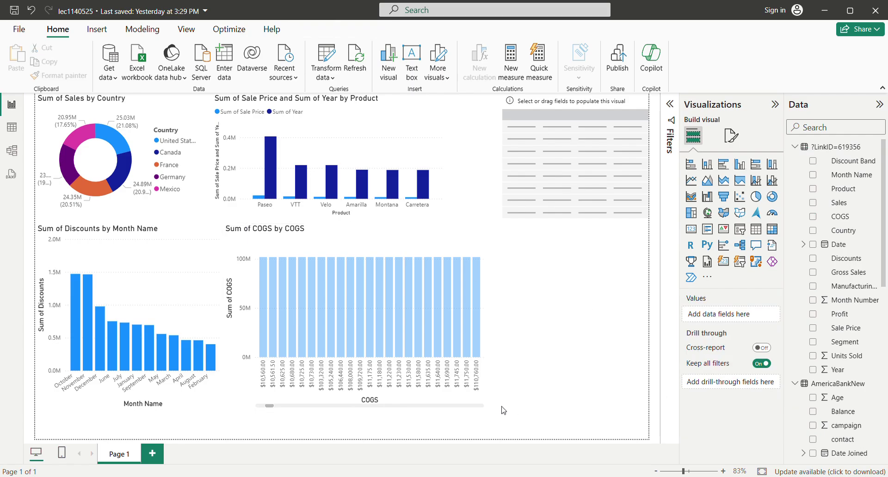
click(481, 406)
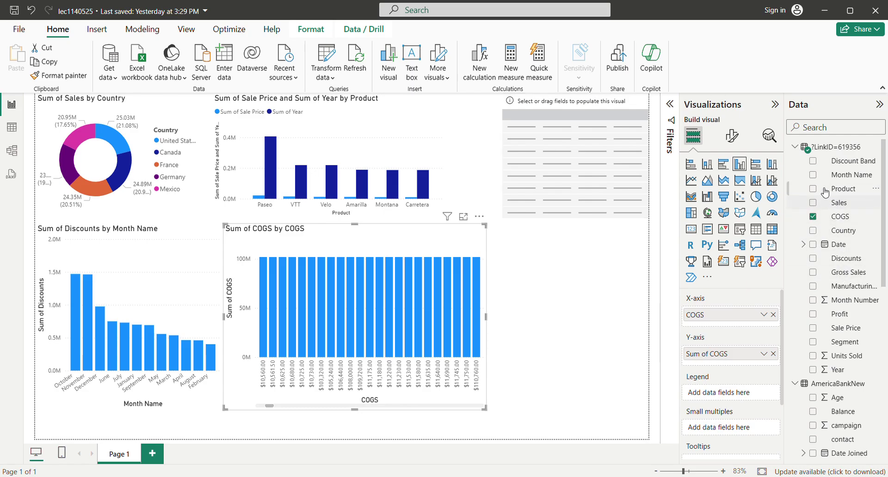
click(813, 162)
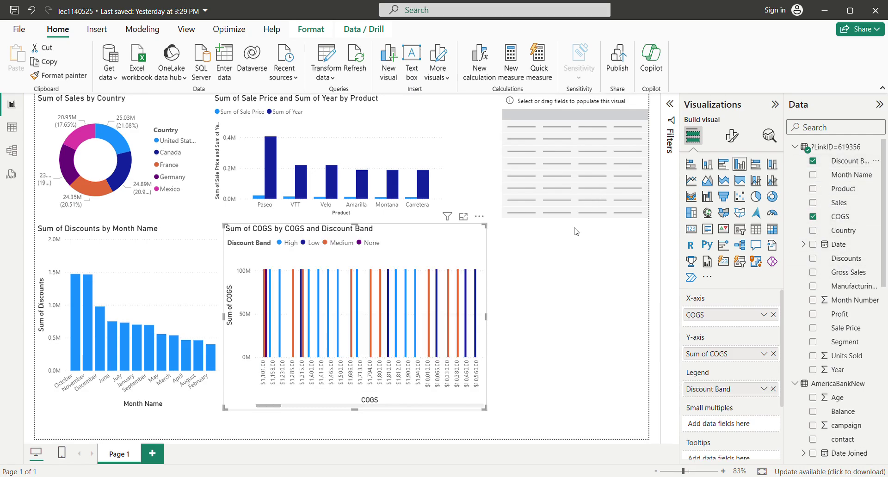
click(817, 162)
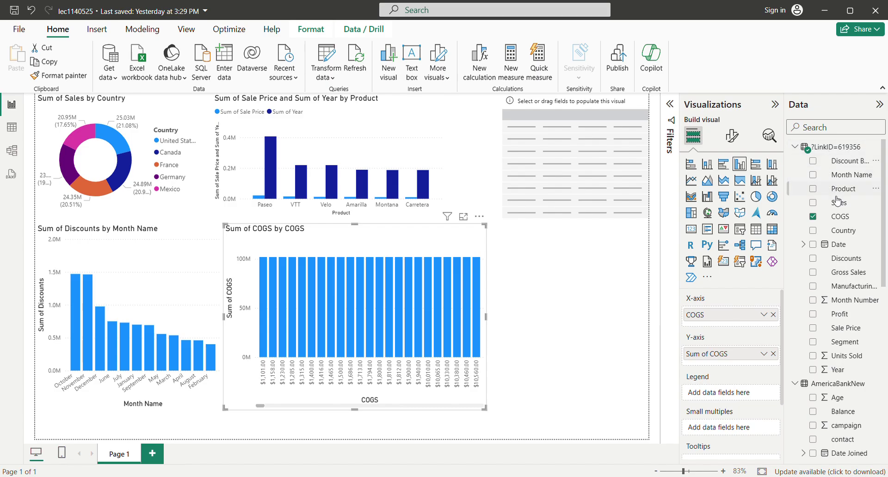
Empty the COGS column chart by removing the COGS fields of both Sheet1 and ?LinkID=619356
scroll(846, 351, down, 6)
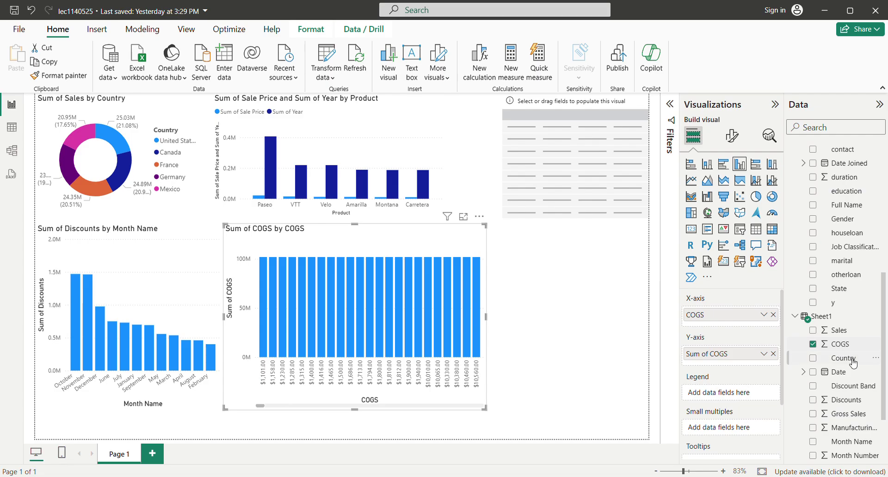
click(819, 348)
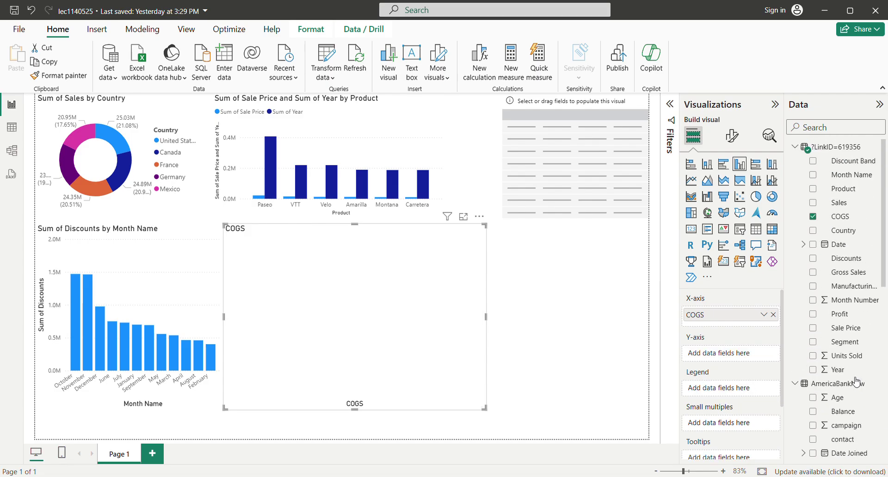
click(814, 219)
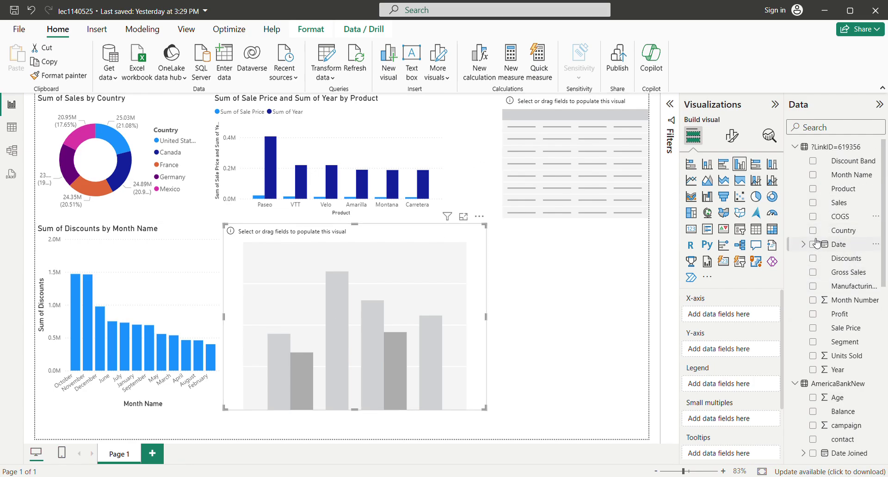
Try Gross Sales on the emptied chart's X-axis, with Discounts as legend and Product as small multiples
click(813, 273)
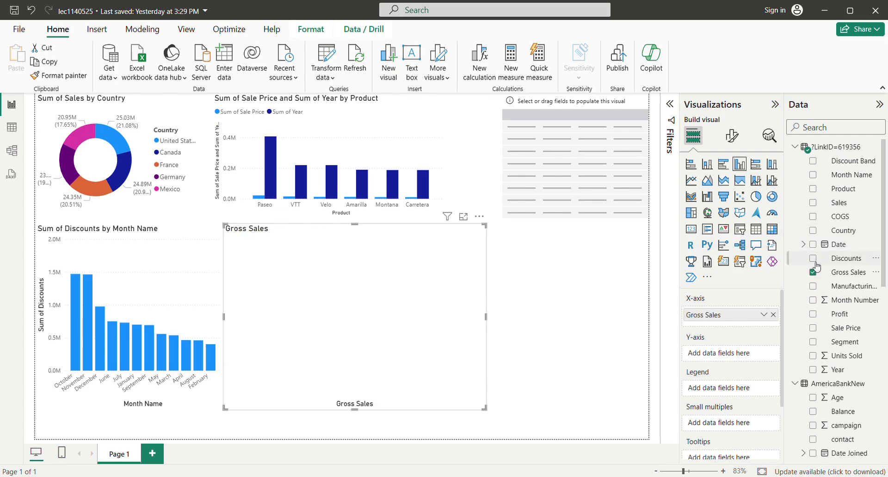
click(817, 263)
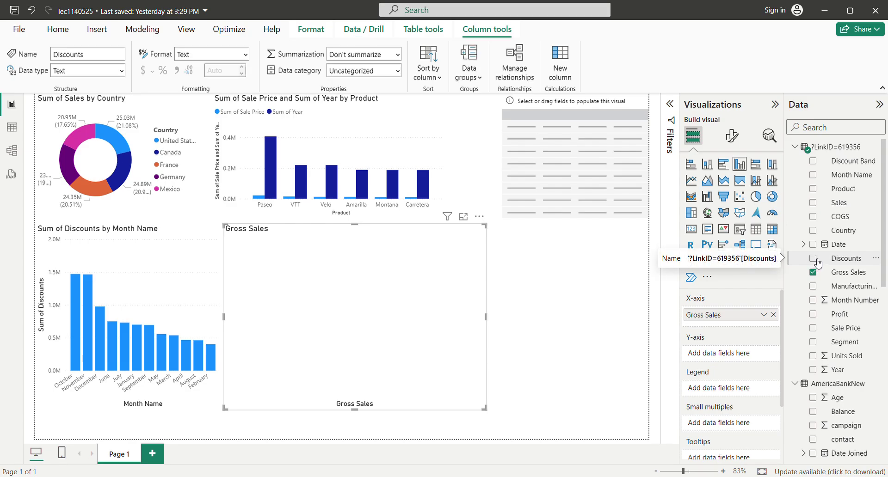
click(814, 259)
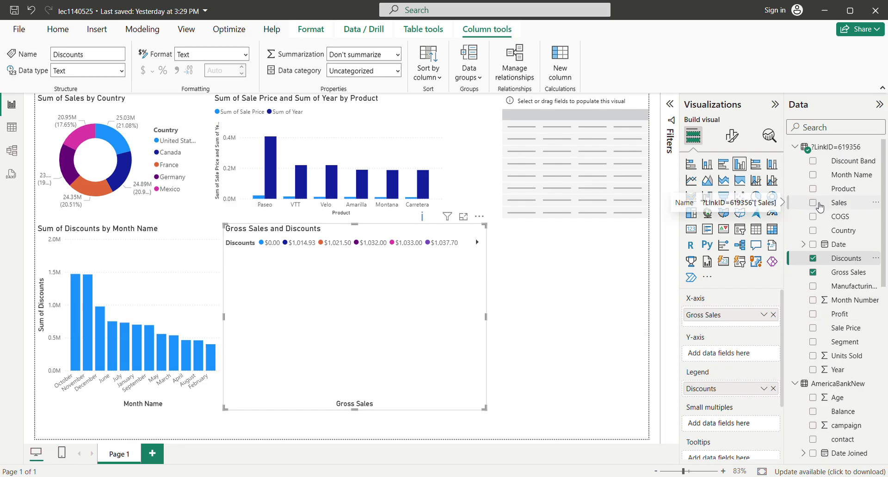
click(813, 189)
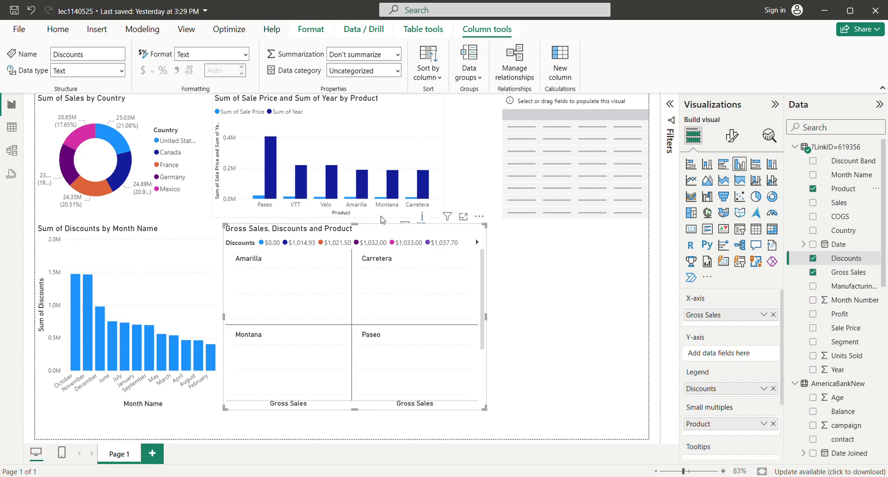
Remove the Gross Sales, Discounts and Product fields from the column chart
click(813, 273)
click(813, 258)
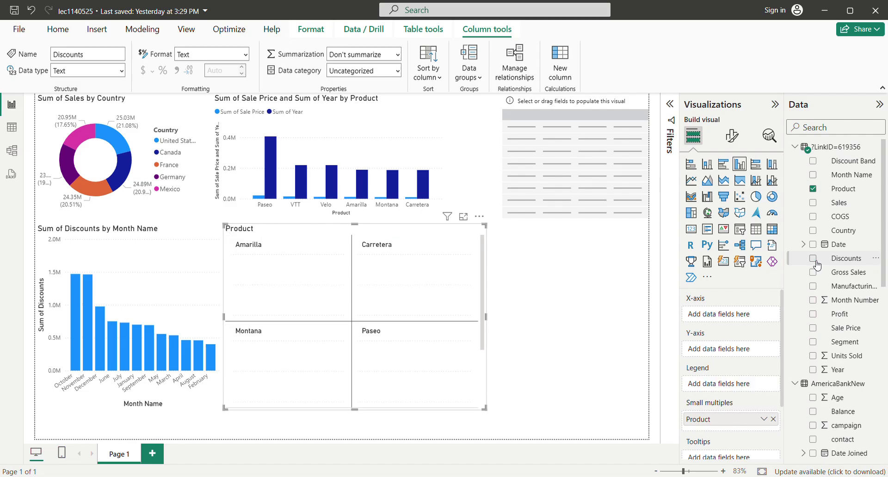
click(814, 190)
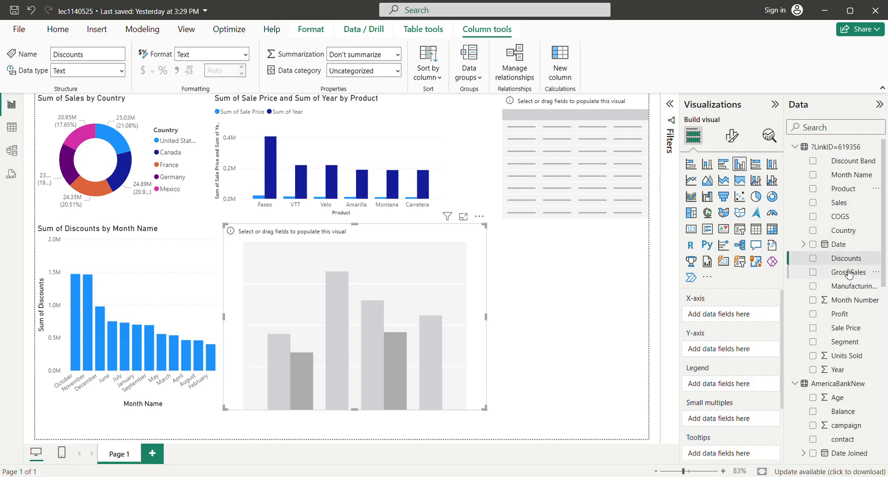
Plot the count of Product by Month Name in the empty column chart
drag(841, 191, 740, 319)
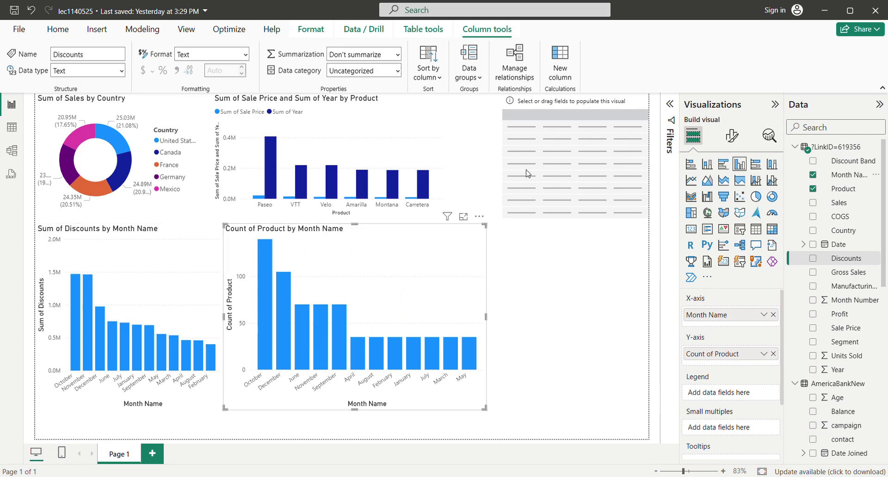
Fill the empty table with the Date hierarchy from ?LinkID=619356 and shorten the table slightly
click(589, 144)
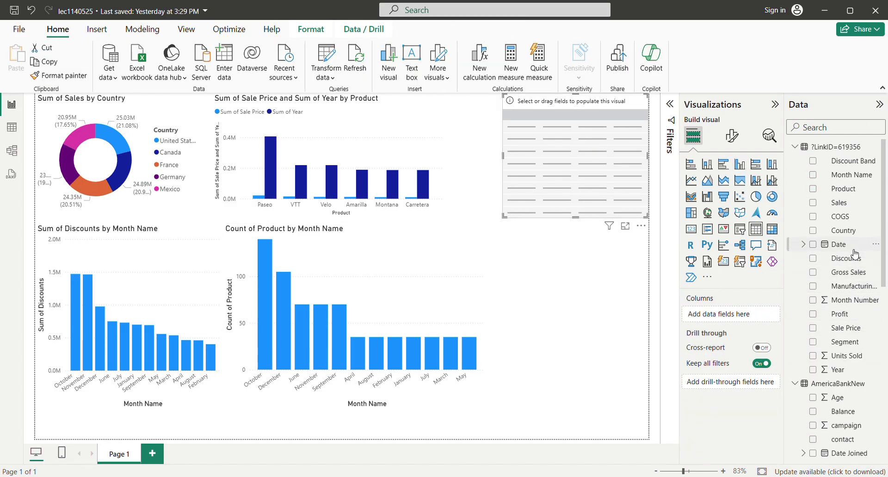
drag(847, 255, 751, 319)
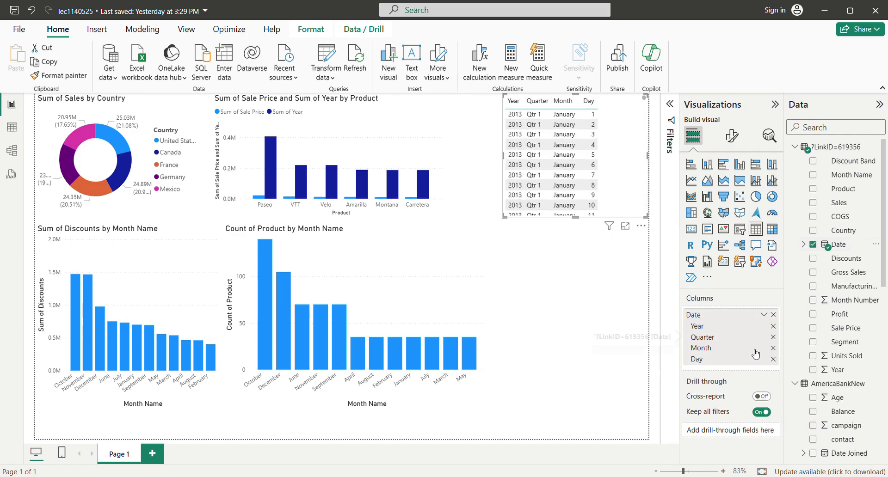
mouse_move(647, 218)
mouse_down()
mouse_move(652, 362)
mouse_move(641, 441)
mouse_move(643, 161)
mouse_move(644, 277)
mouse_move(644, 213)
mouse_up()
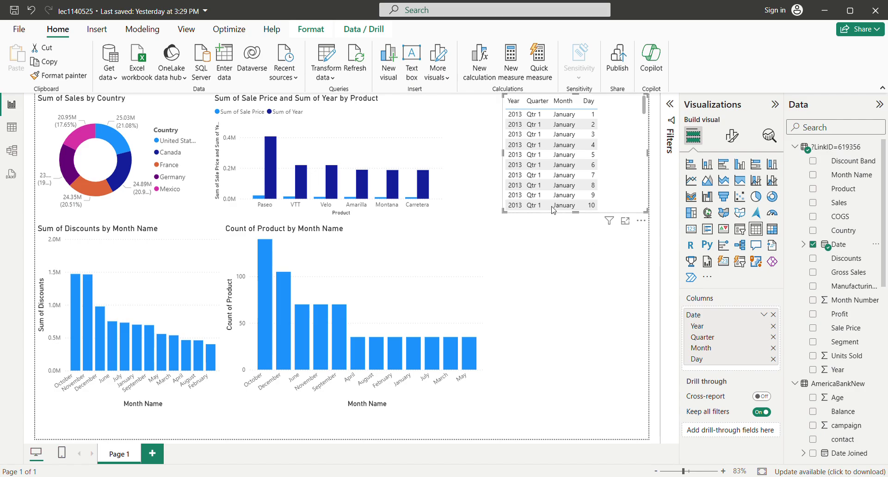
Shrink the Count of Product chart and shorten the Sum of Discounts chart so both share the same lower edge
click(484, 252)
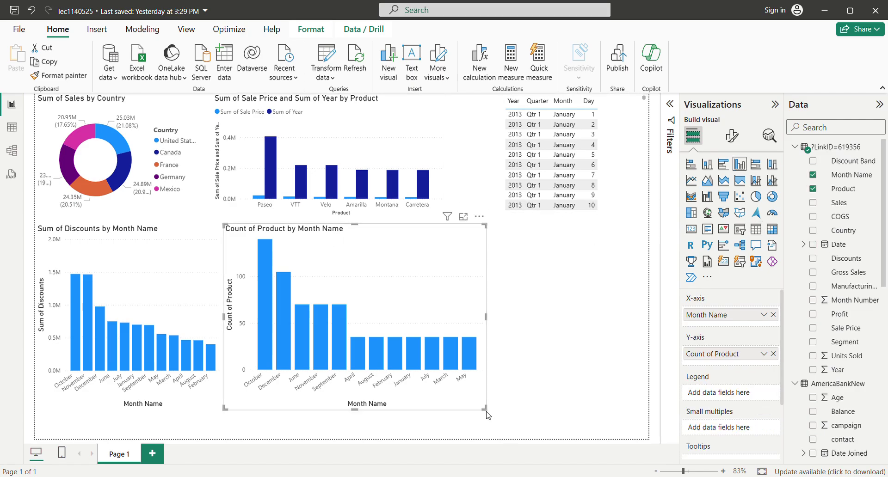
drag(485, 411, 453, 370)
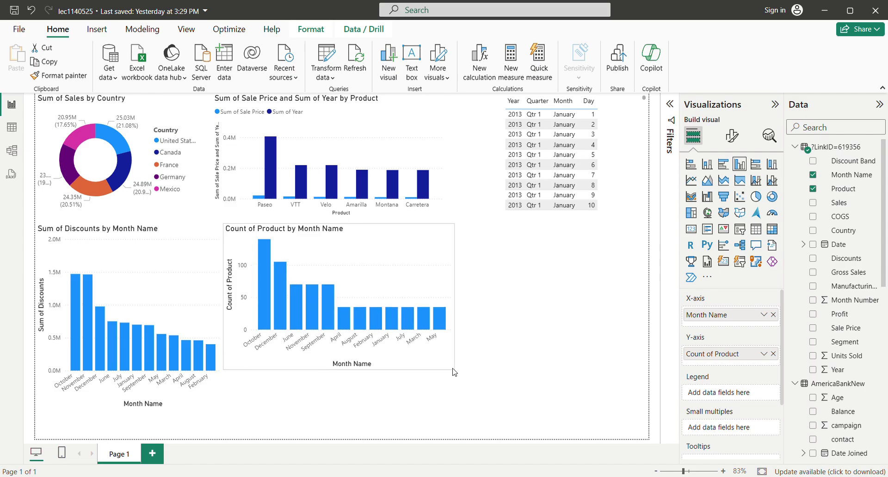
click(221, 394)
drag(224, 410, 221, 371)
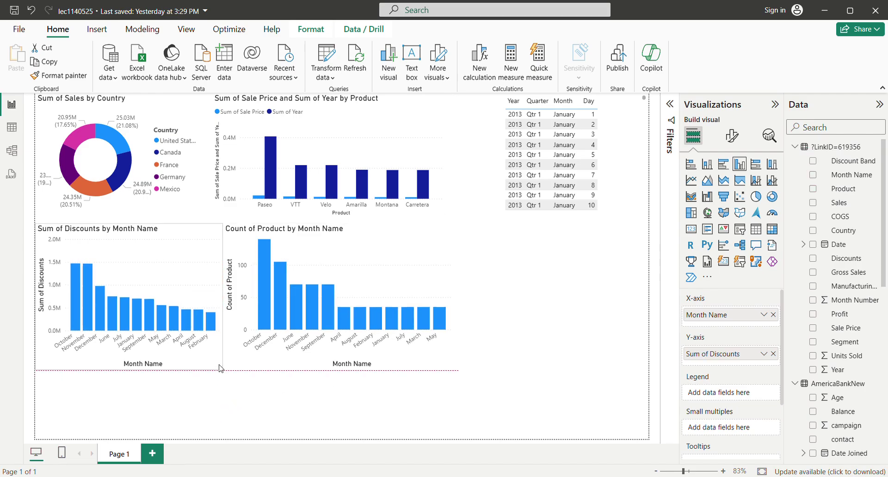
Extend the date table sideways until it nearly meets the Sum of Sale Price and Sum of Year by Product chart
click(505, 192)
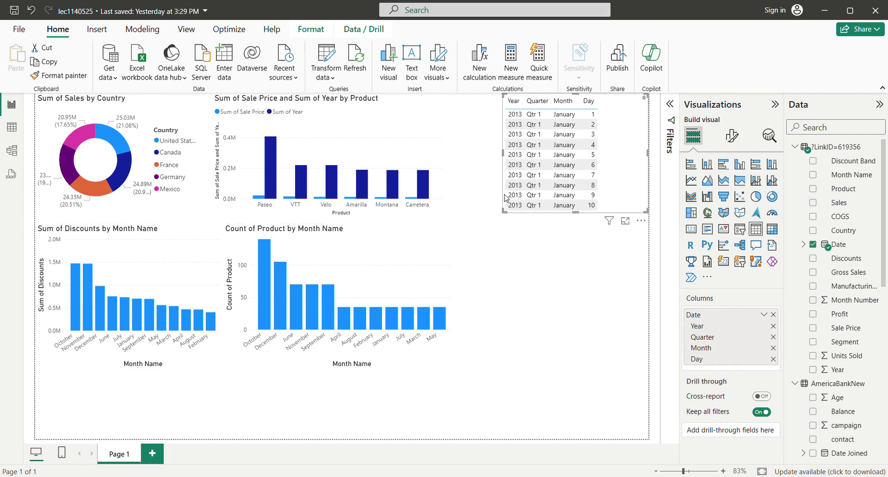
click(477, 209)
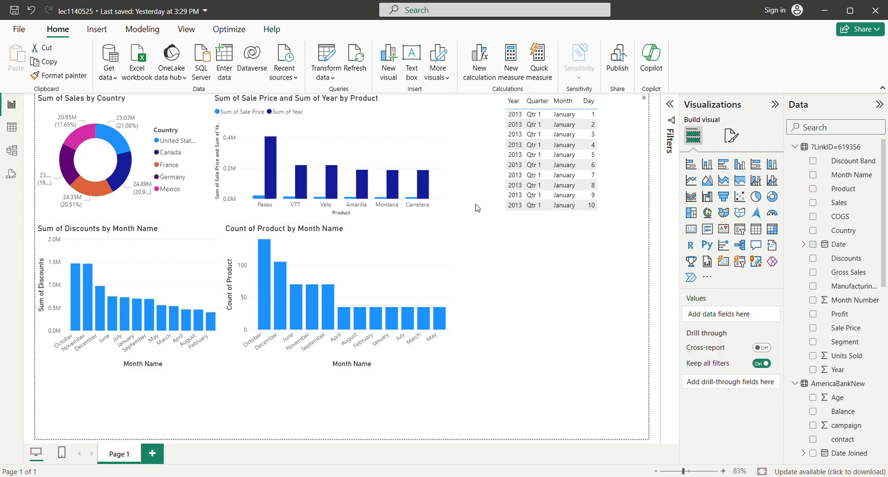
click(439, 211)
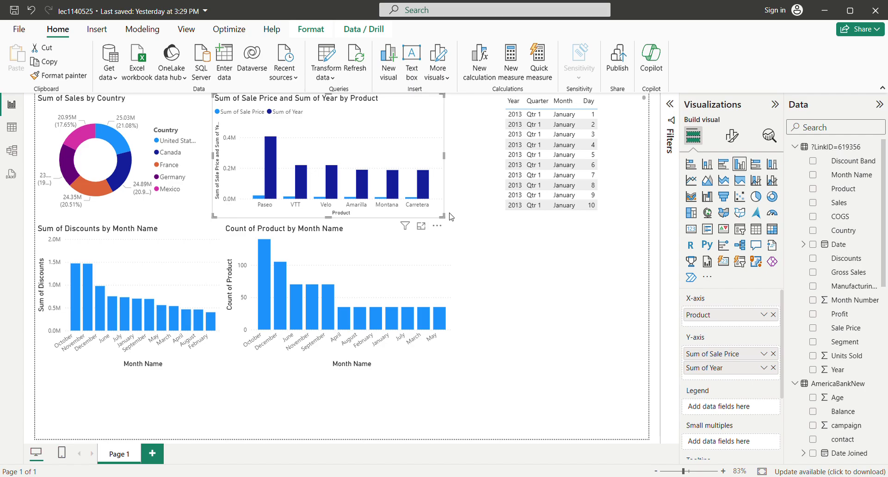
click(503, 216)
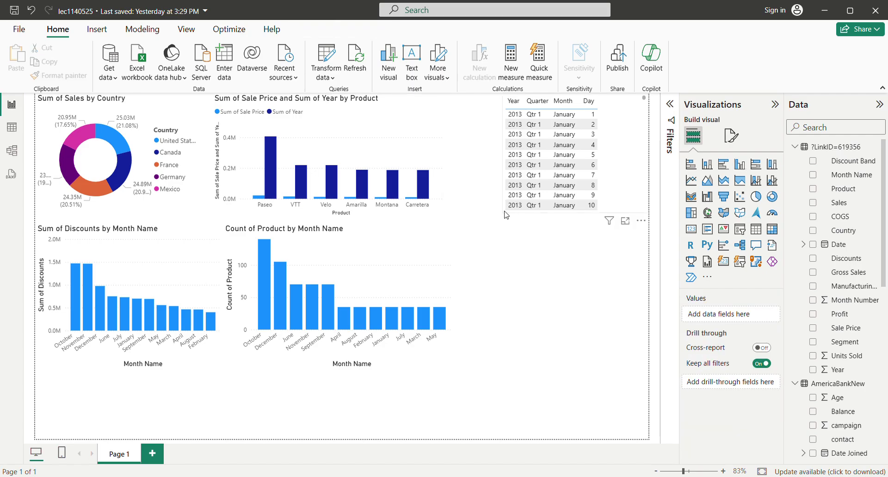
click(505, 215)
drag(506, 215, 455, 209)
double_click(454, 209)
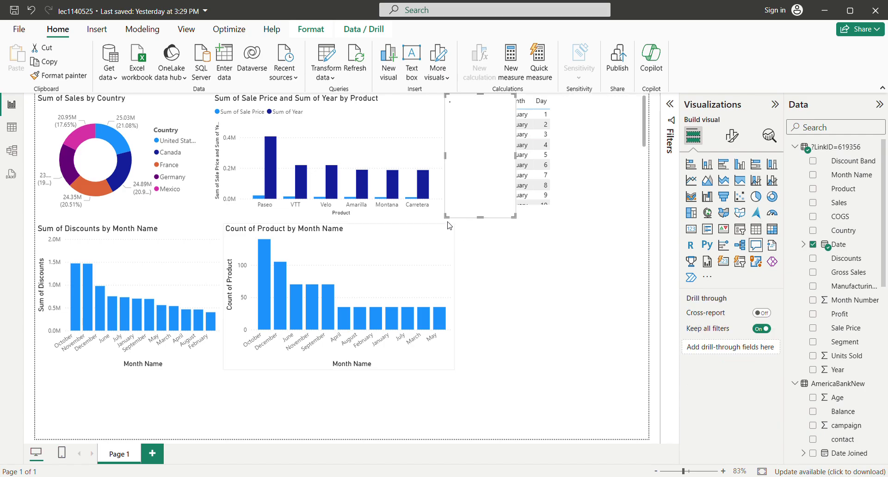
click(550, 295)
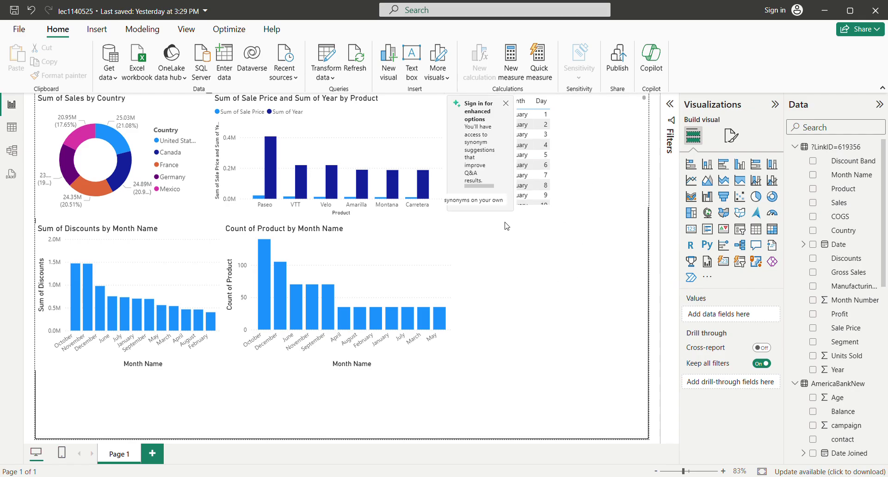
click(507, 105)
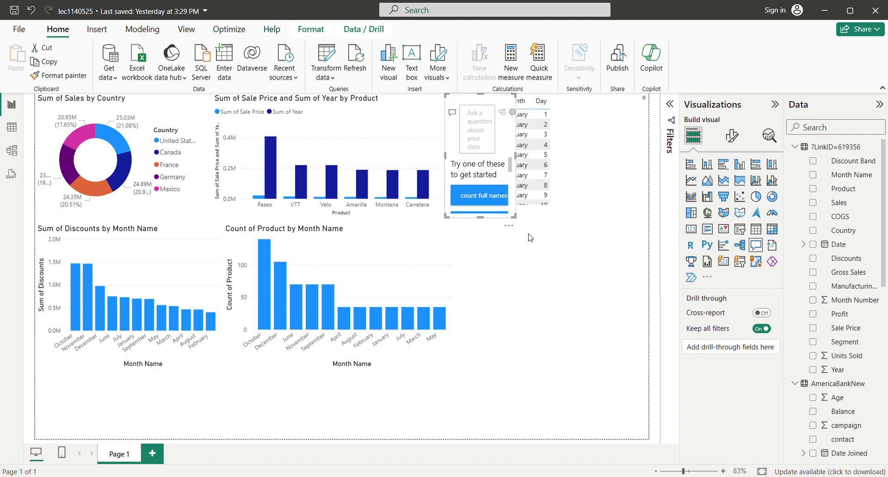
key(Delete)
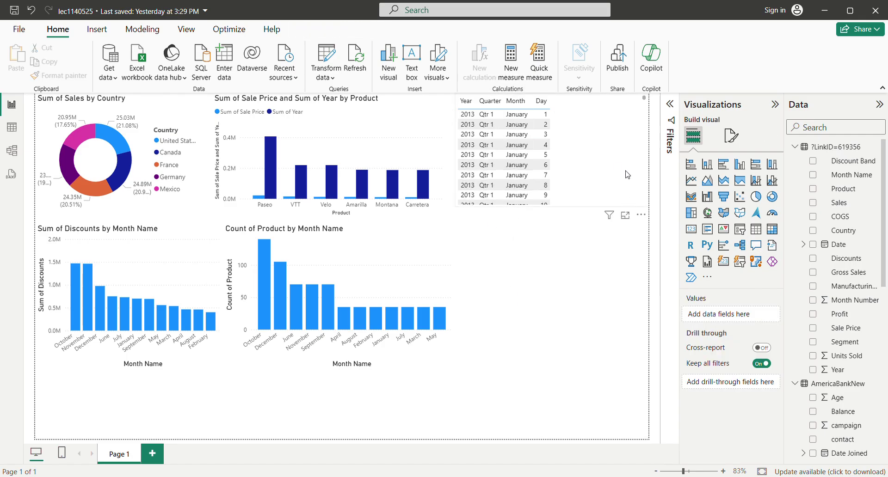
Narrow the date table to fit its Year to Day columns and add the Profit field to it
click(564, 210)
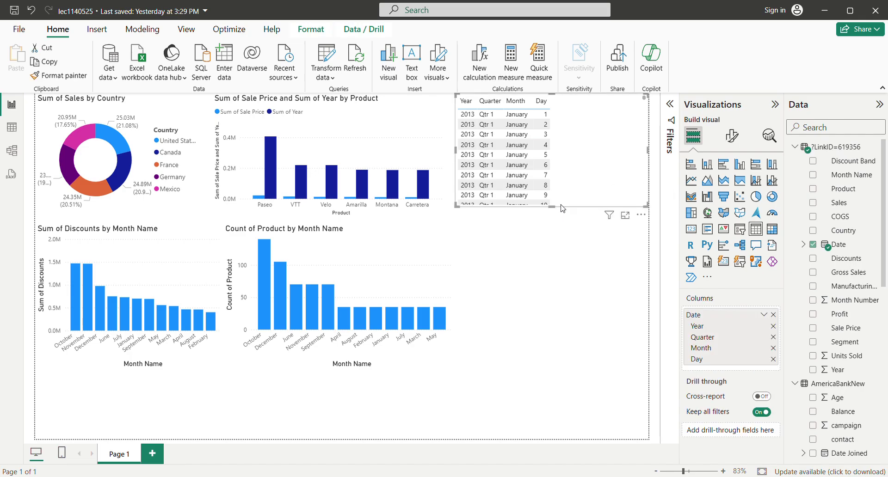
drag(653, 151, 560, 160)
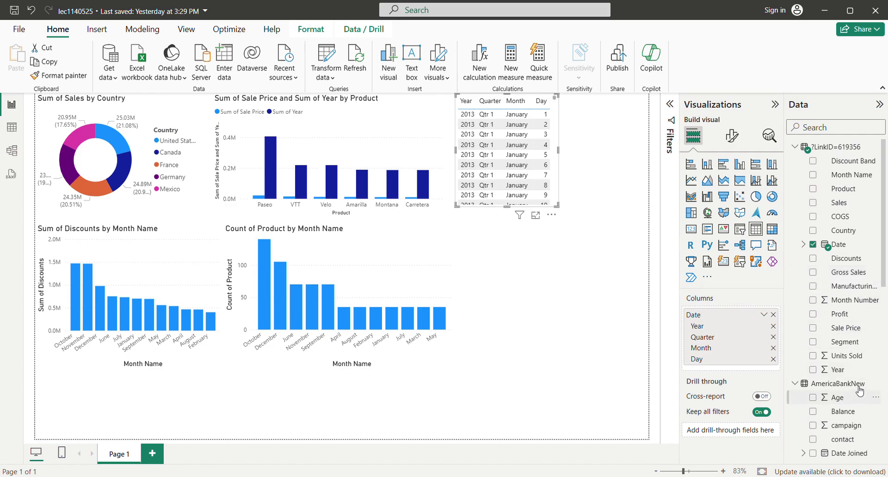
click(843, 316)
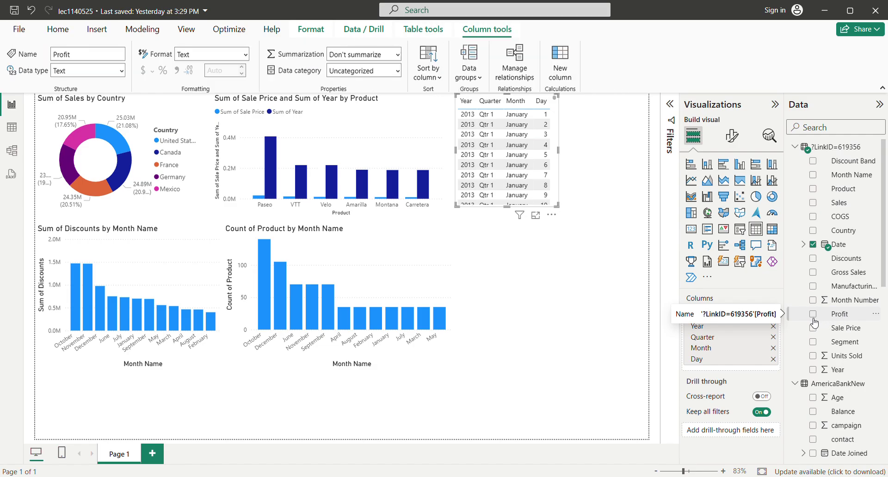
click(814, 318)
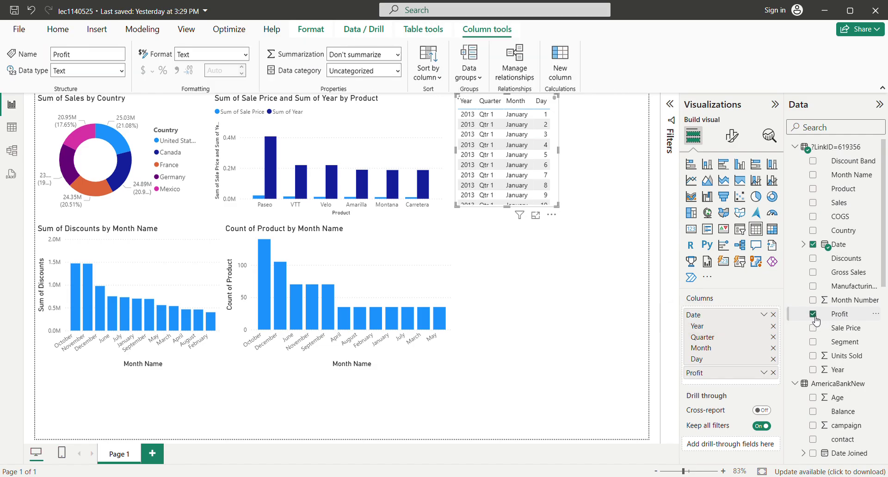
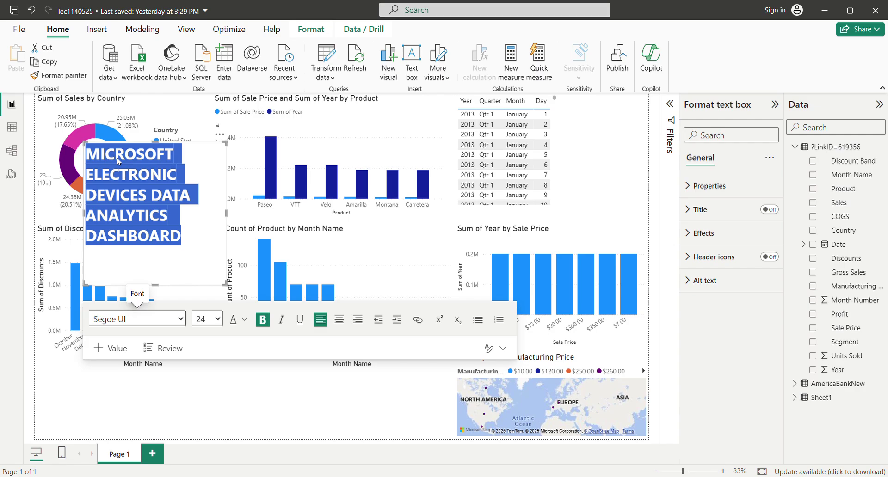
Set the font of the MICROSOFT ELECTRONIC DEVICES DATA ANALYTICS DASHBOARD title to Cambria
click(116, 75)
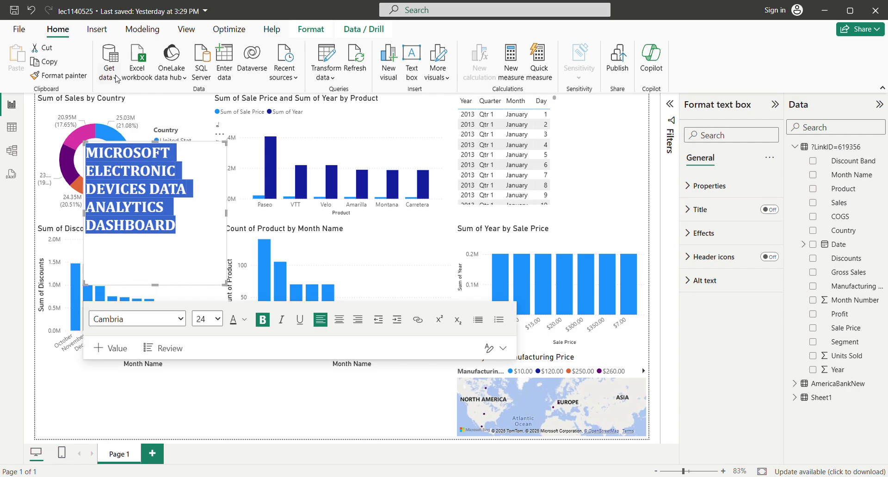
click(193, 189)
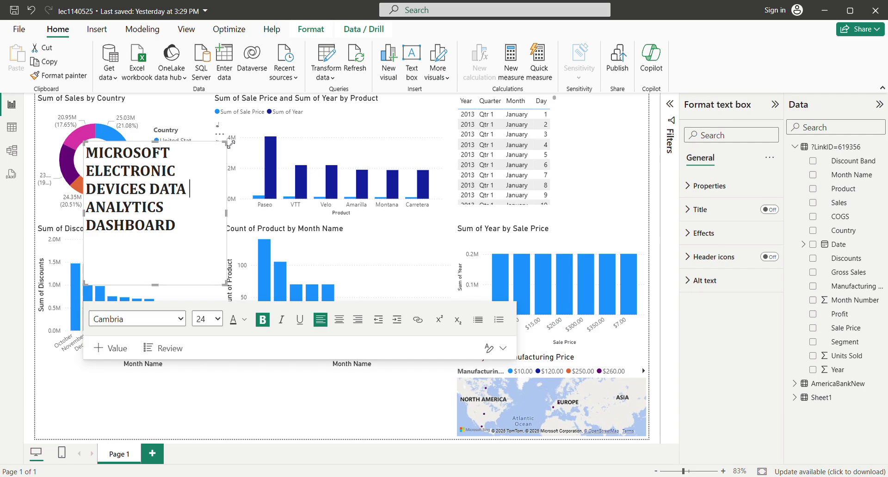
Shrink the dashboard title's text box and move it into the empty space below the Sum of Discounts by Month Name chart
drag(225, 144, 217, 212)
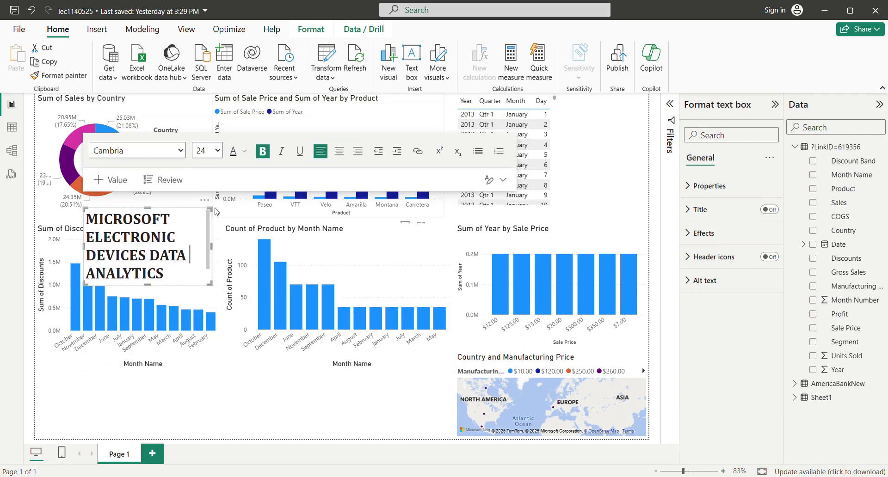
click(184, 226)
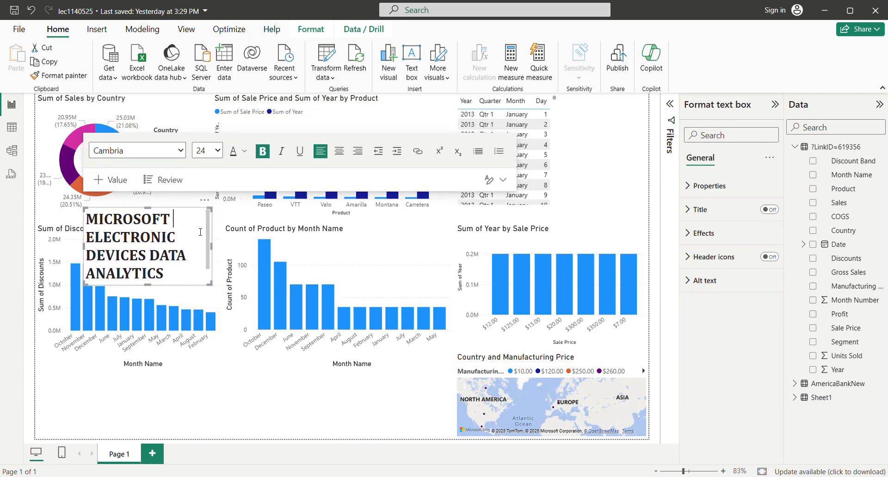
click(175, 200)
click(194, 262)
drag(173, 212, 127, 376)
click(126, 376)
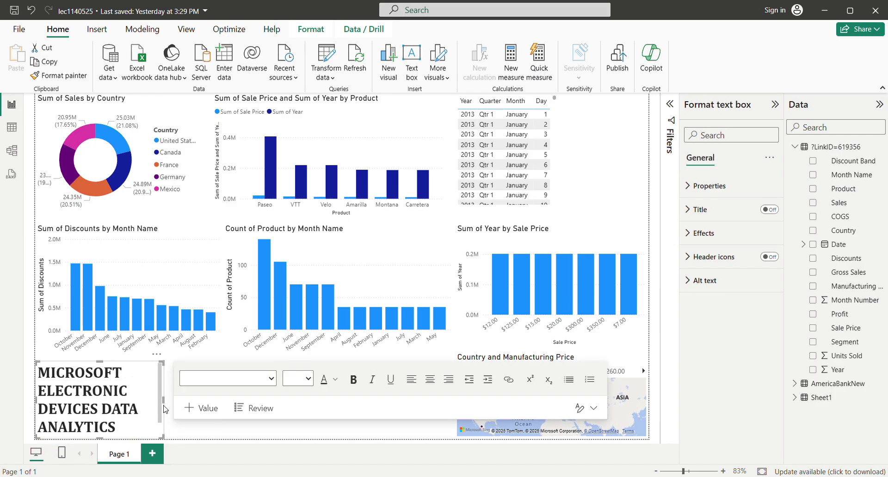
Widen and shorten the title's text box so the title fits on two lines, and shift it up slightly
drag(167, 403, 304, 403)
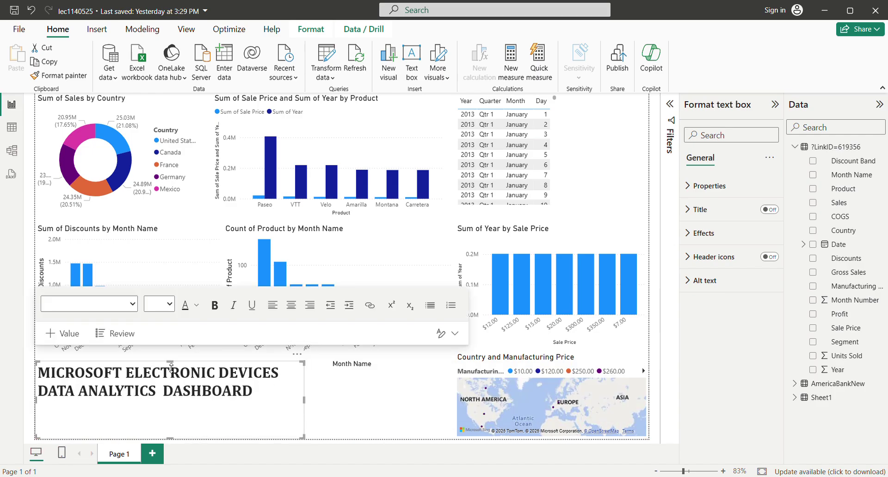
drag(171, 368, 174, 402)
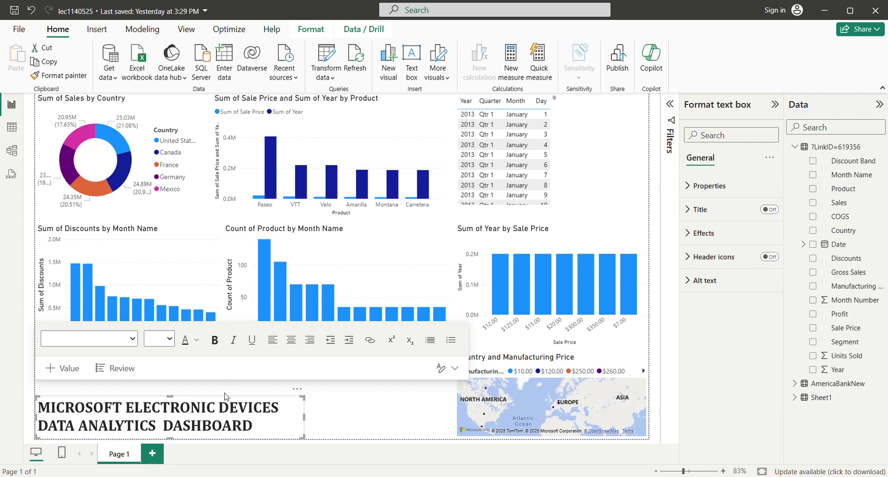
drag(127, 396, 126, 385)
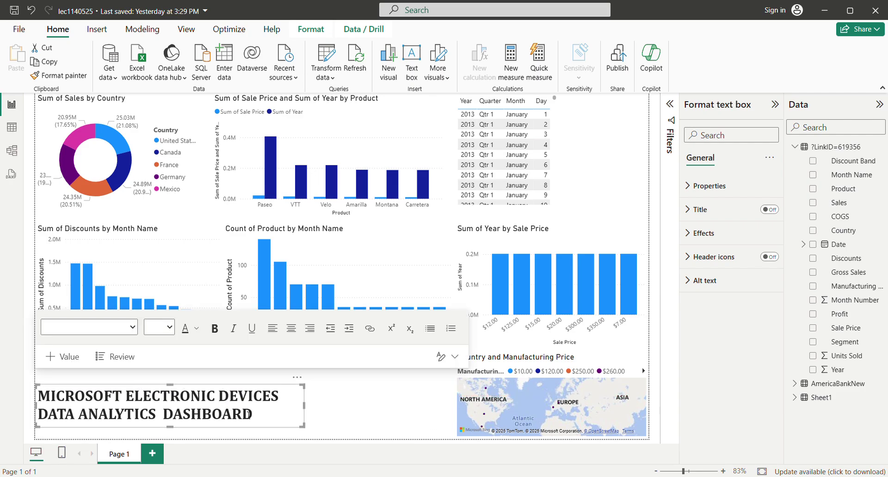
Centre the dashboard title's text and change its font color to a dark magenta theme shade
drag(258, 422, 39, 389)
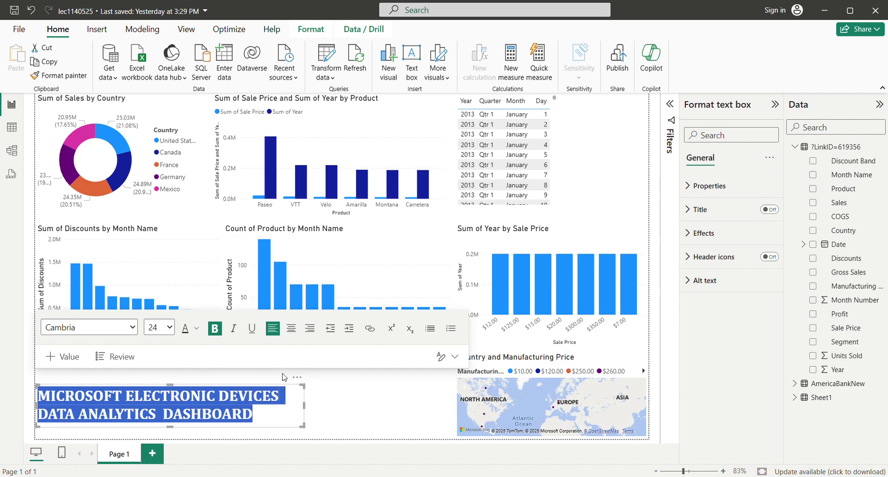
click(299, 332)
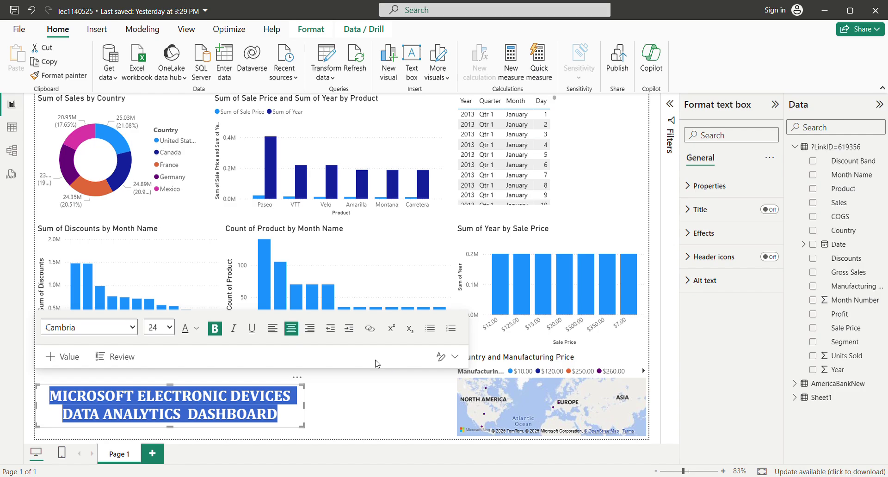
click(198, 328)
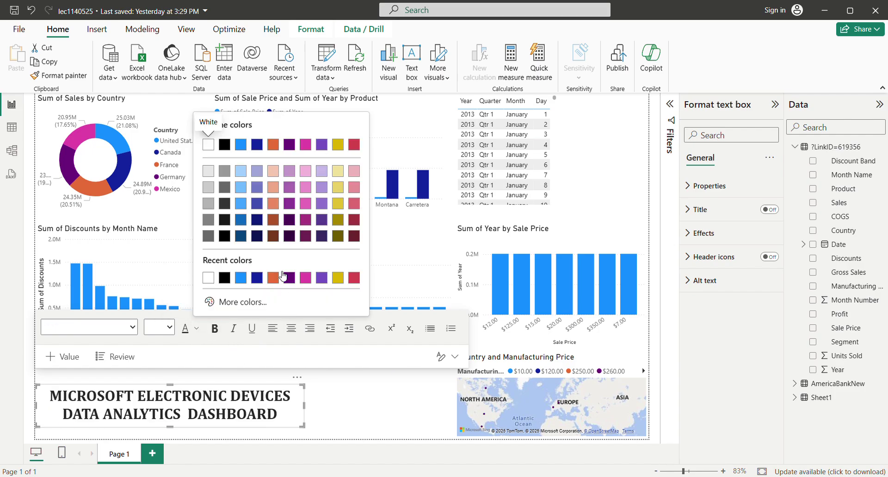
click(306, 224)
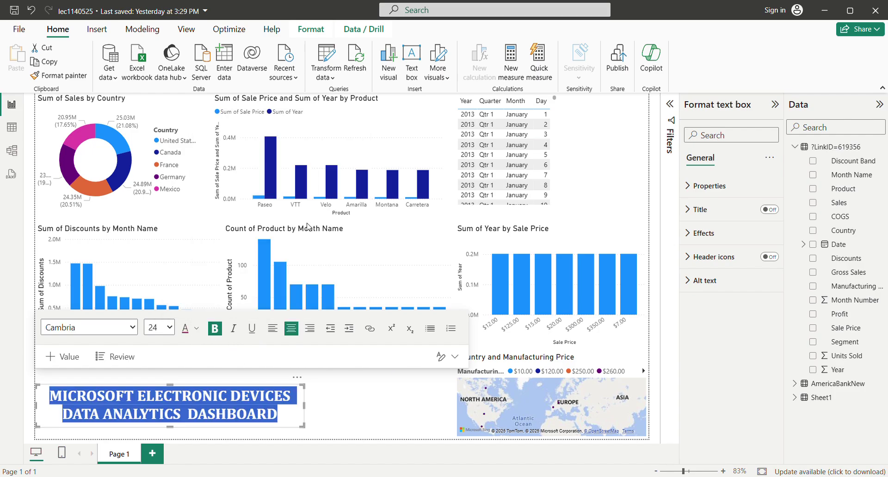
click(322, 420)
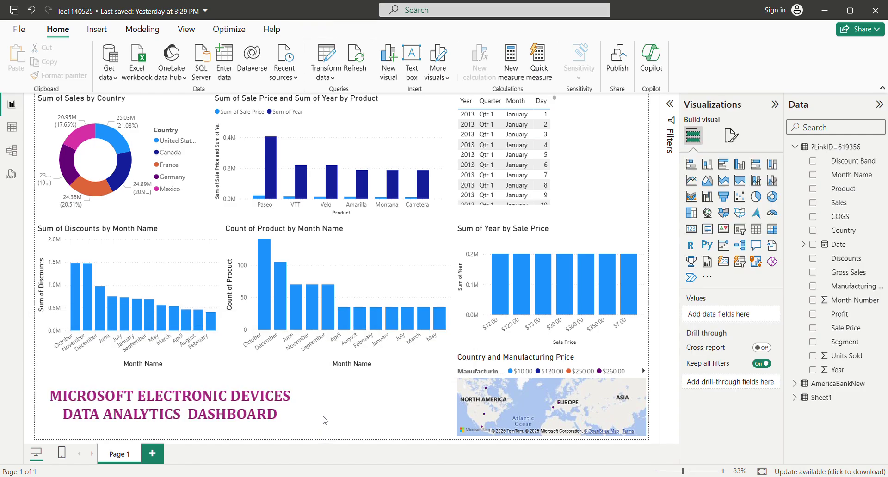
Change the MICROSOFT ELECTRONIC DEVICES DATA ANALYTICS DASHBOARD title's font color to a dark blue theme shade
click(184, 414)
click(164, 404)
key(ctrl+a)
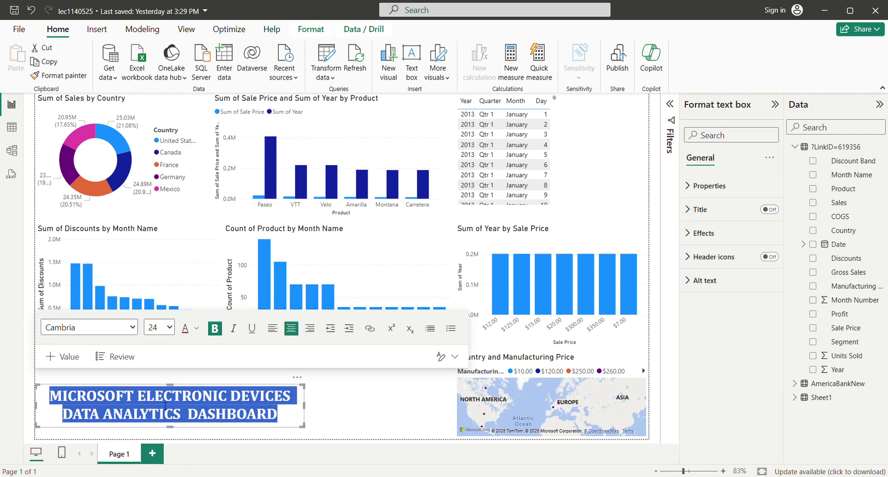
click(202, 327)
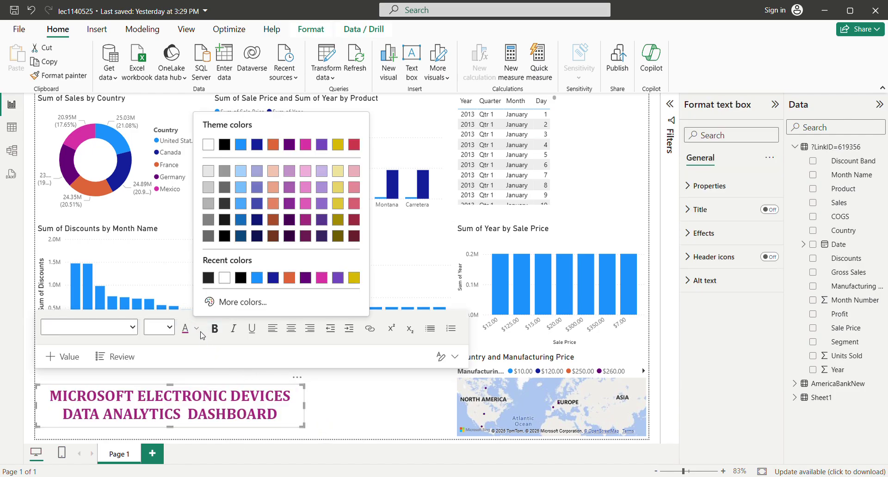
click(242, 220)
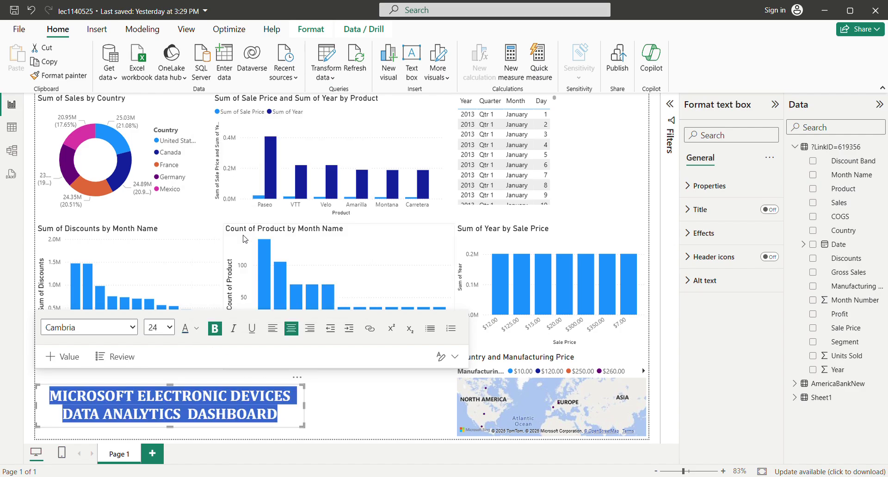
click(342, 430)
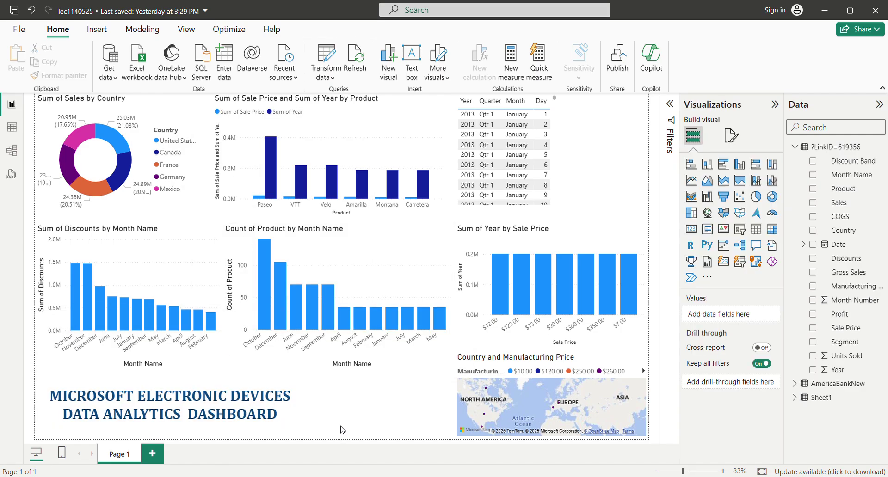
Change the dashboard title's font color to the darkest red theme shade
triple_click(200, 412)
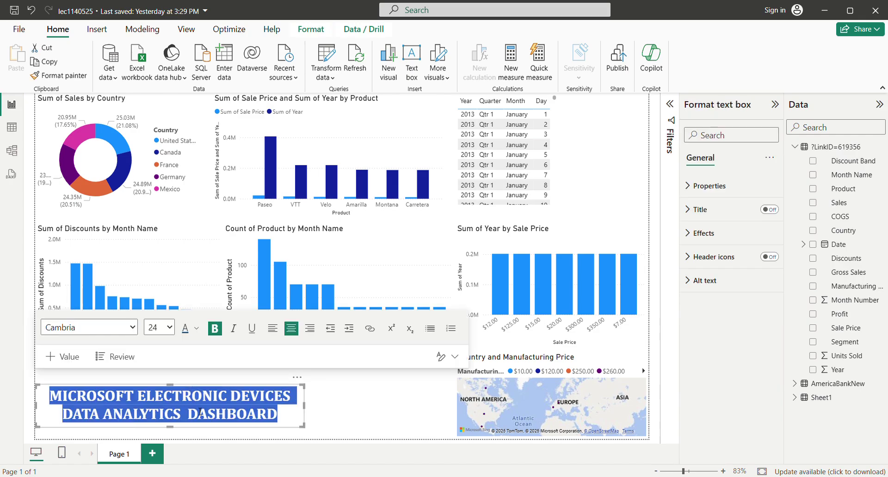
click(196, 329)
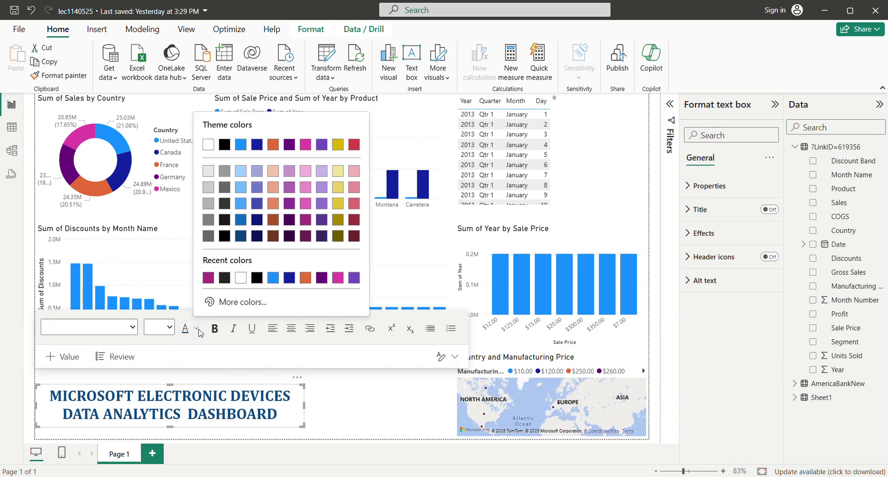
click(356, 237)
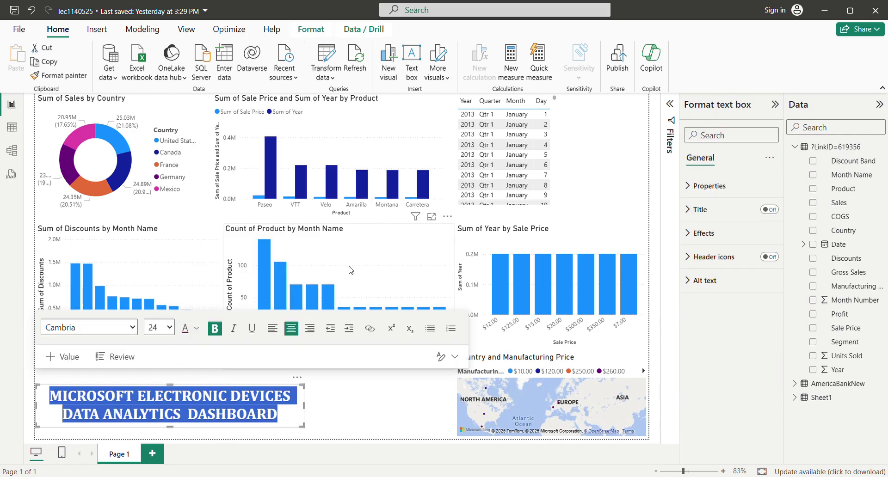
click(368, 410)
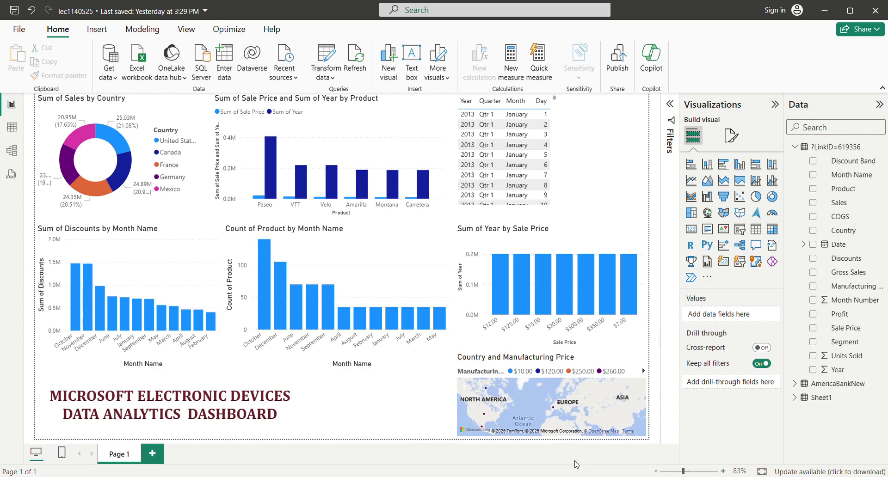
click(180, 402)
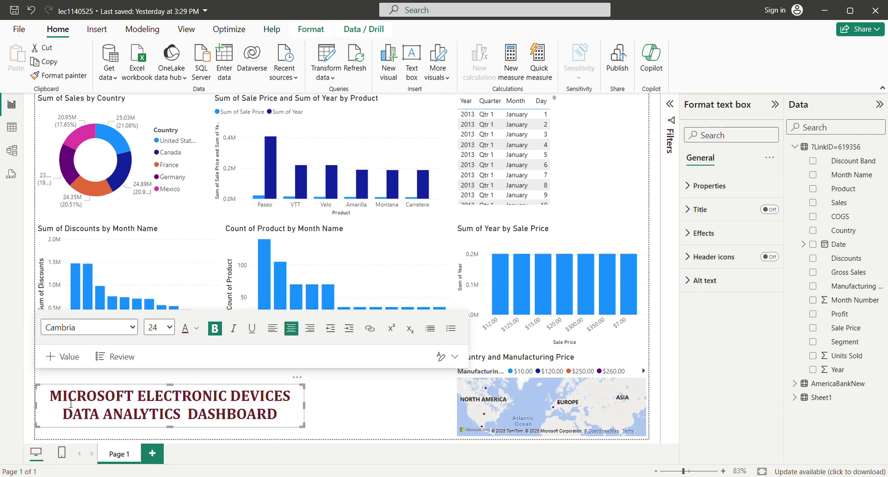
click(380, 434)
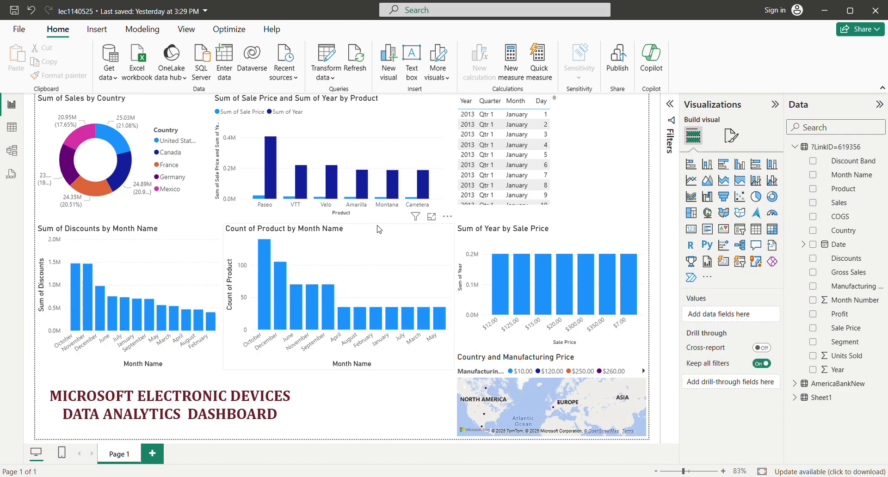
Open the X-axis value formatting settings of the Count of Product by Month Name chart
mouse_move(373, 226)
click(372, 227)
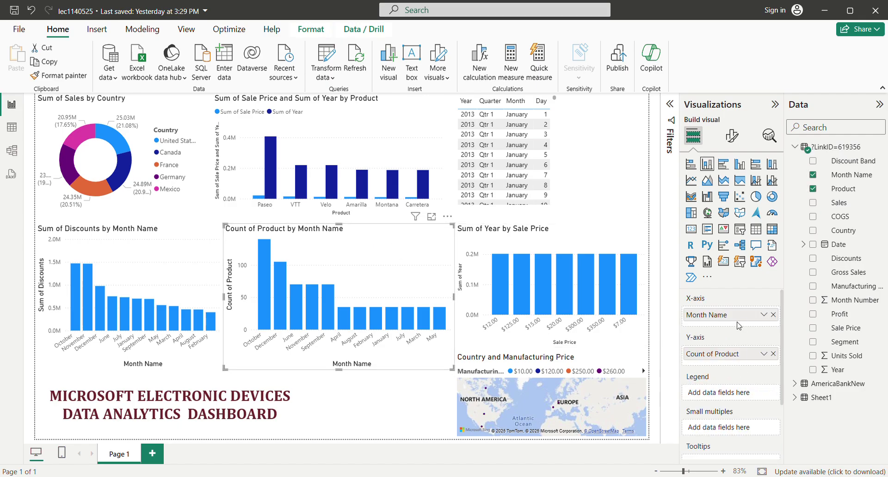
scroll(743, 377, down, 2)
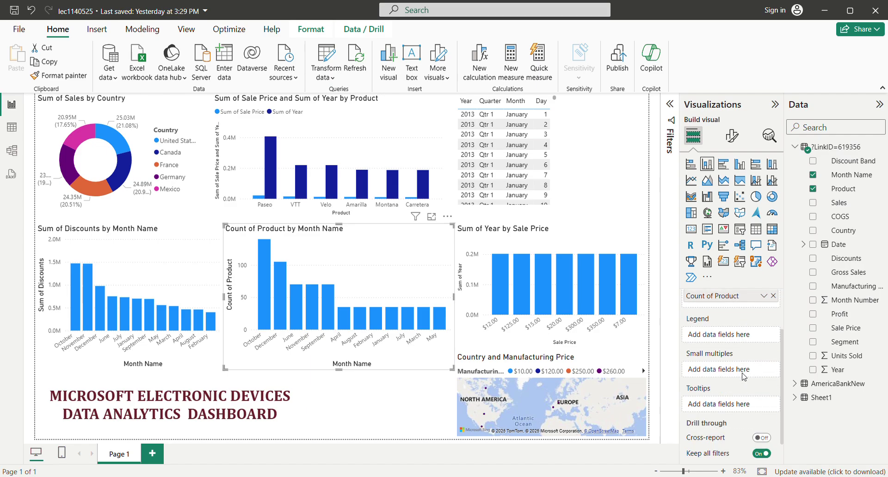
scroll(743, 377, down, 1)
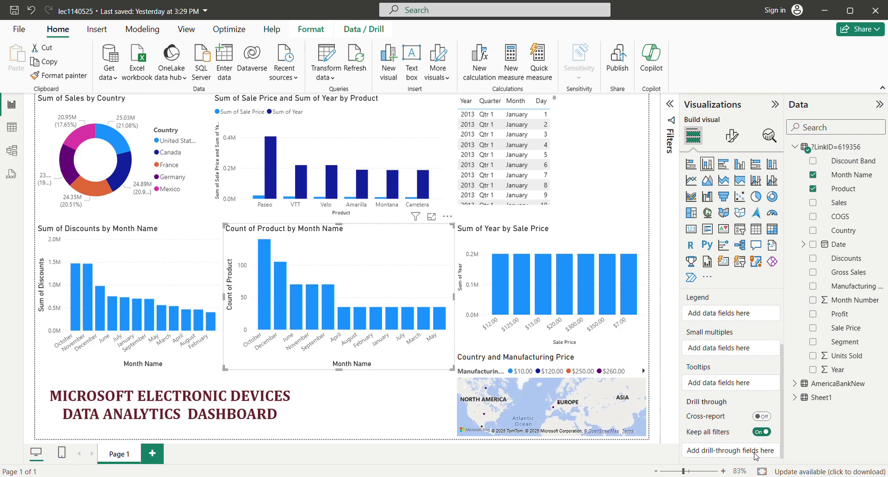
click(731, 135)
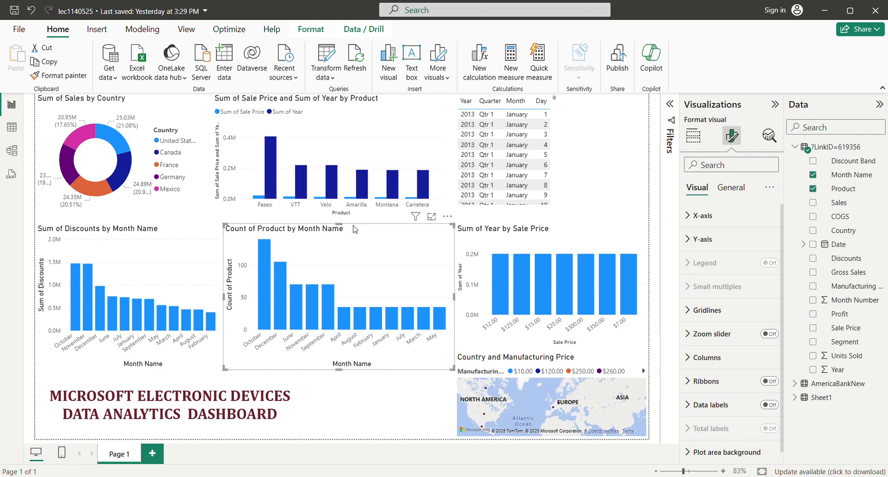
click(695, 217)
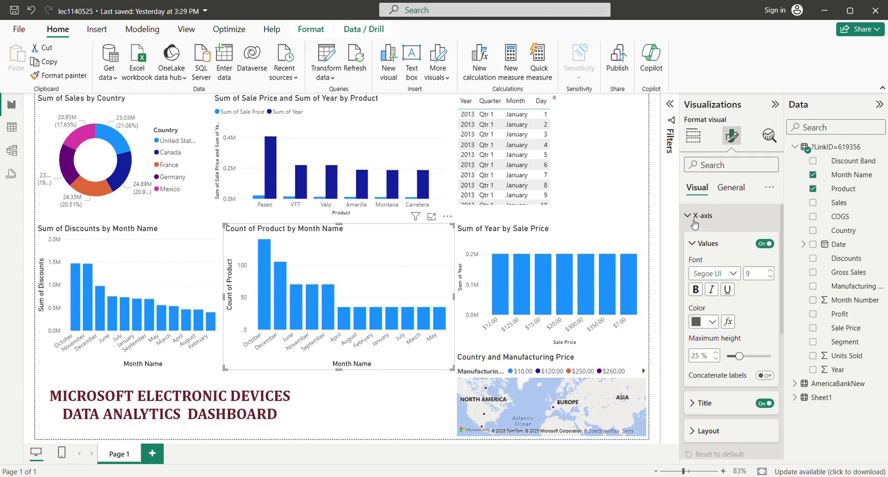
Set the X-axis label color of the Count of Product by Month Name chart to a custom bright green
click(712, 323)
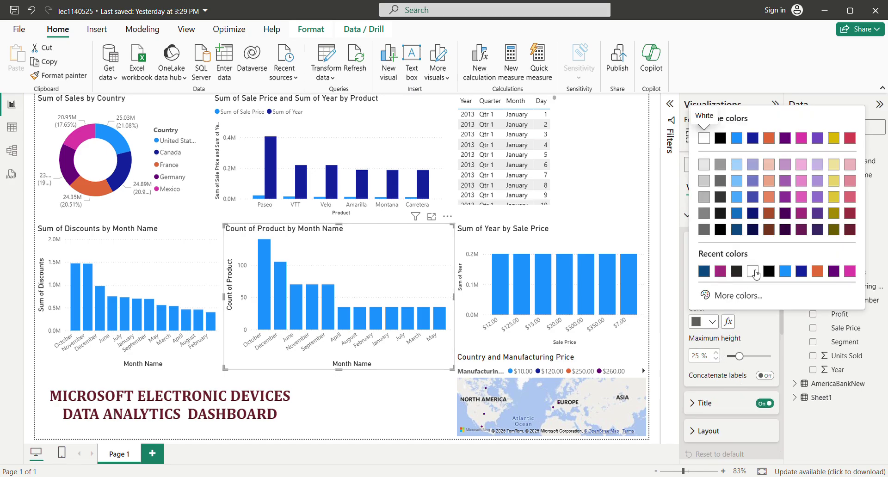
click(736, 296)
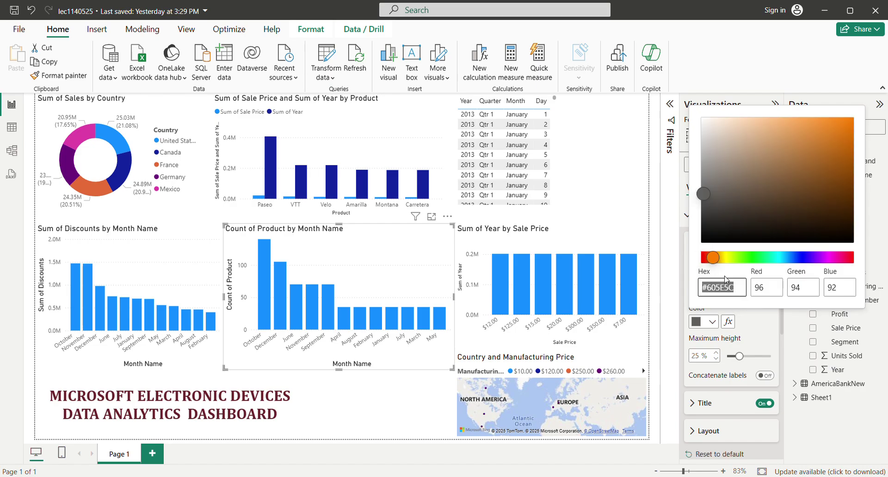
click(715, 258)
drag(716, 259, 770, 261)
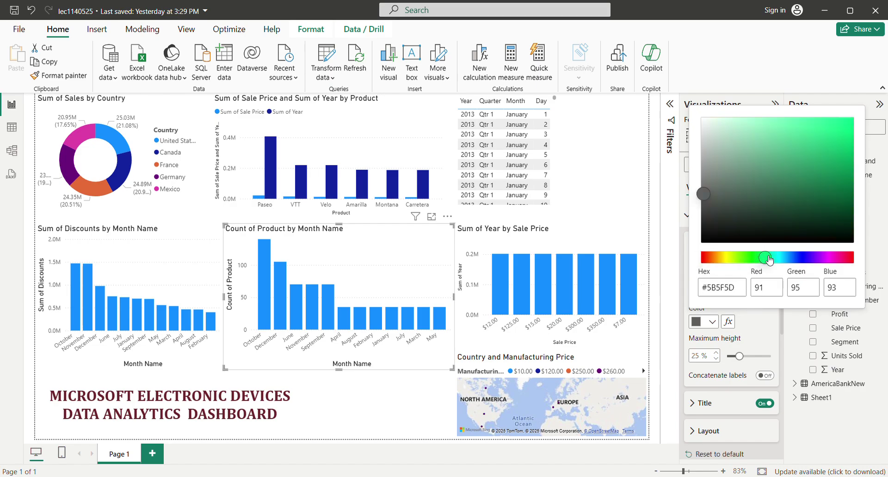
click(761, 342)
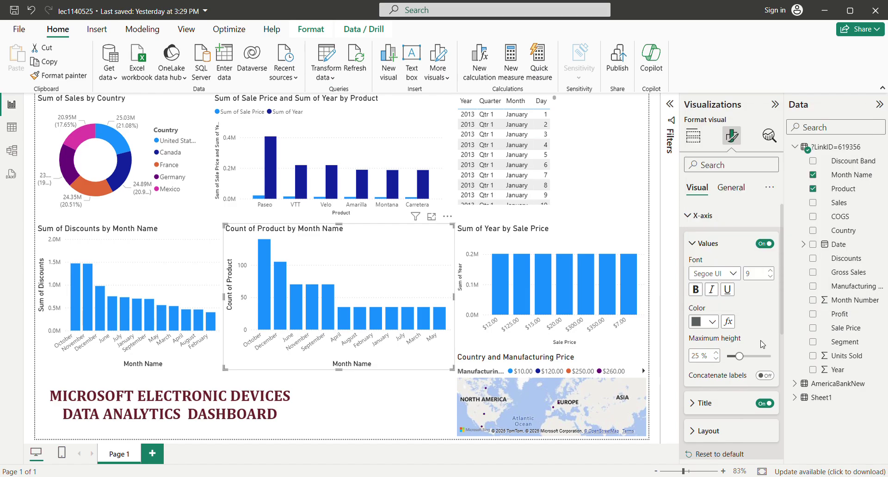
click(713, 323)
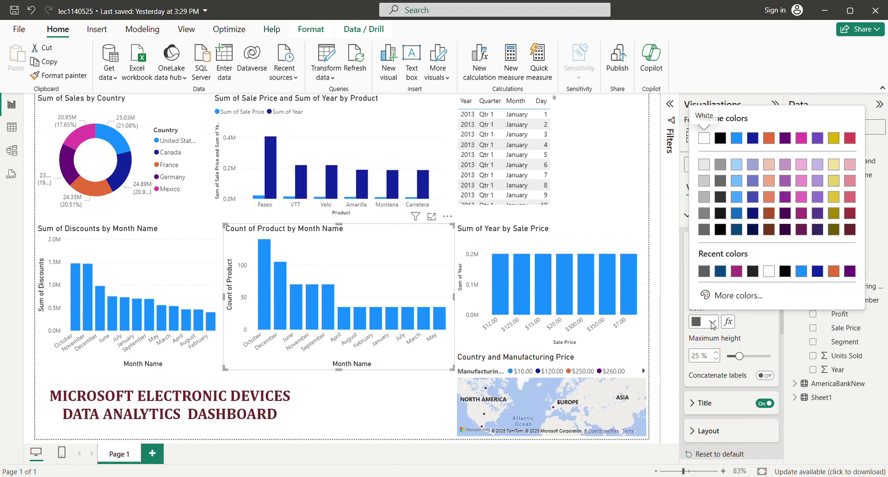
click(730, 297)
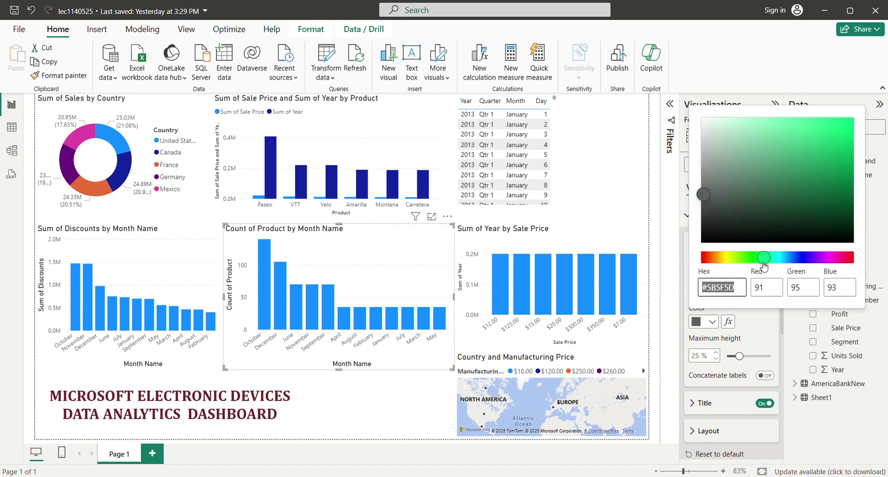
click(785, 187)
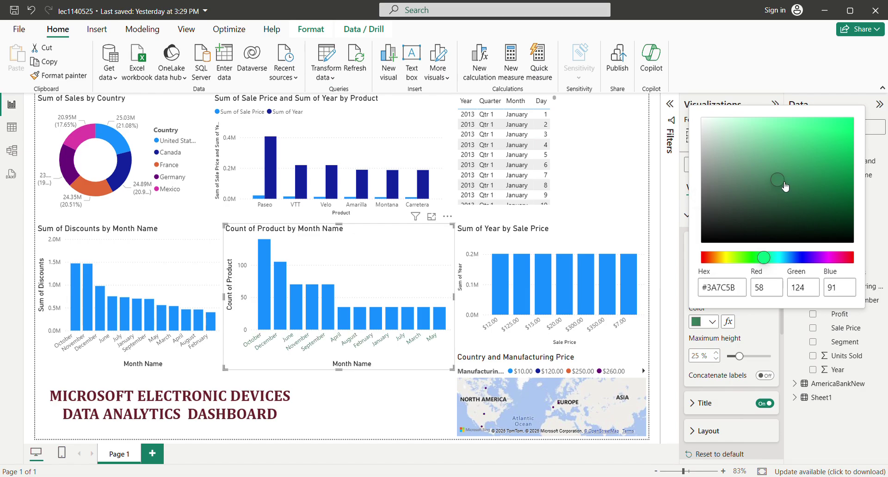
click(820, 148)
click(764, 326)
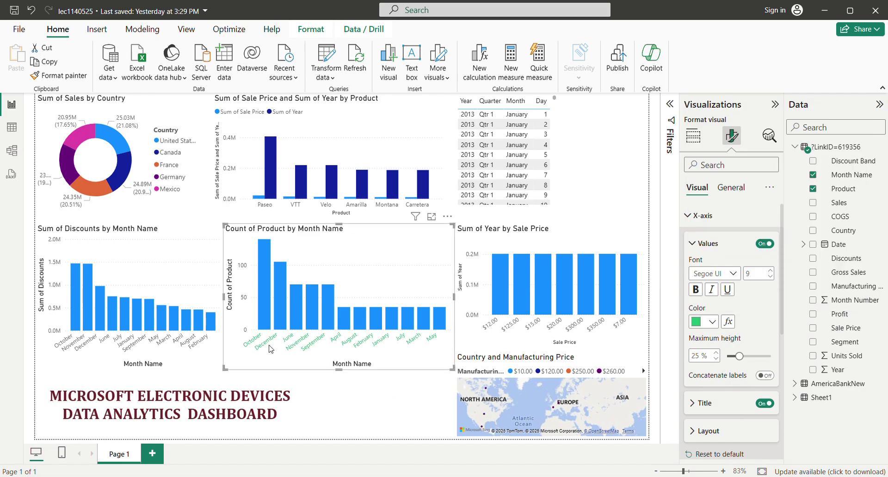
Set the Count of Product by Month Name chart's X-axis label color to black and its horizontal gridlines' transparency to 0%
key(ctrl+z)
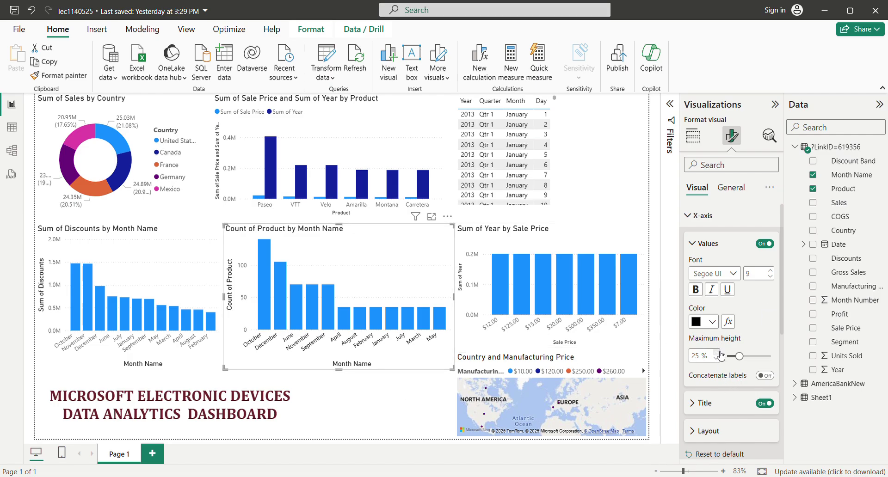
scroll(708, 375, down, 10)
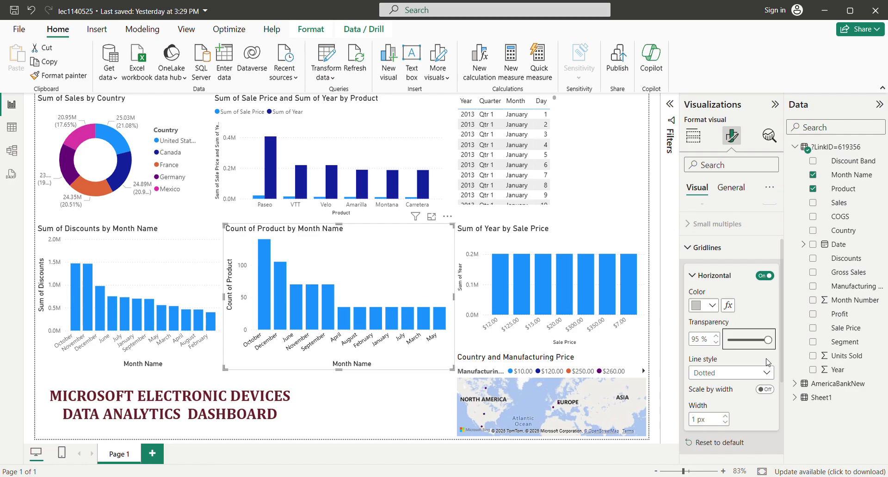
drag(773, 346, 730, 348)
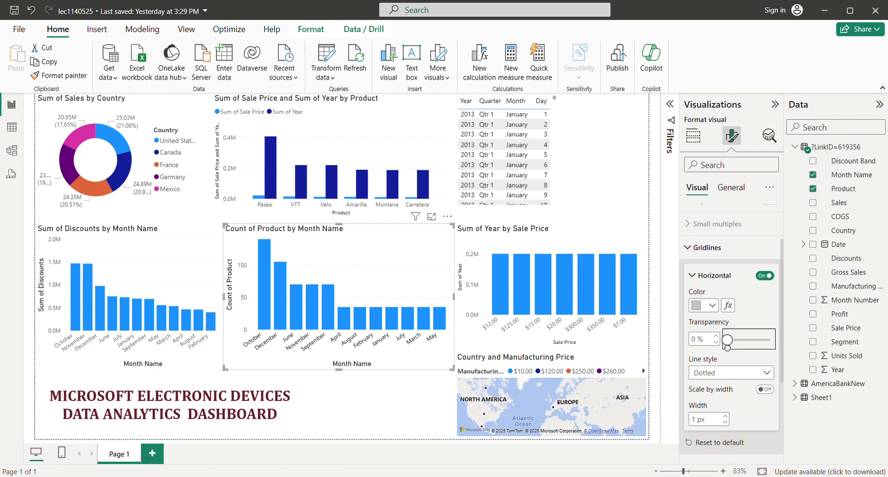
click(720, 255)
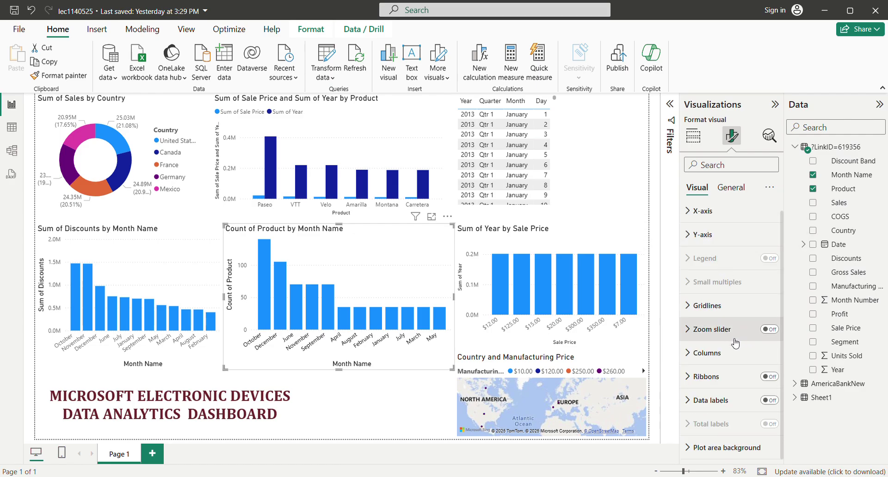
Examine the chart's Ribbons, Columns, Data labels and Zoom slider formatting options
click(706, 377)
scroll(709, 366, down, 1)
click(703, 351)
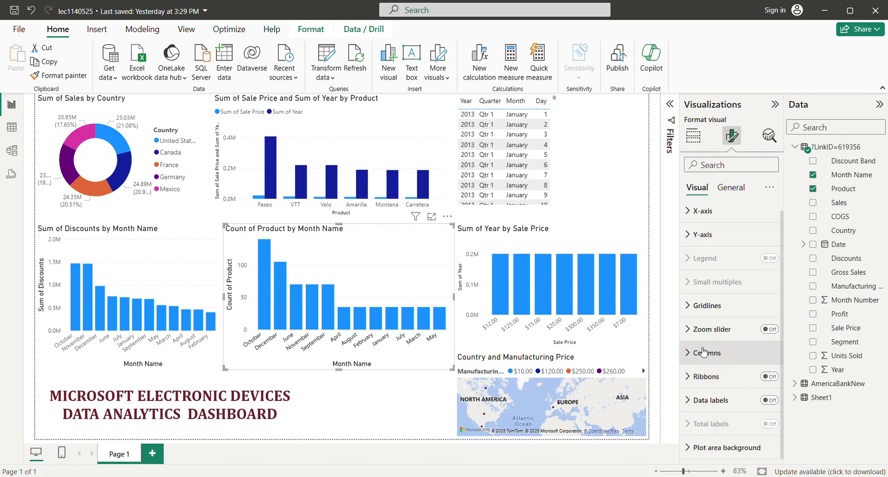
click(712, 400)
click(711, 399)
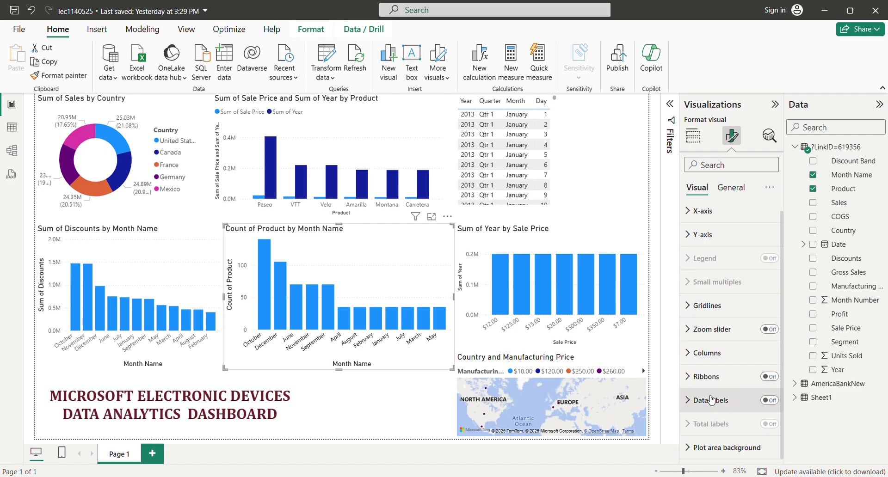
click(706, 330)
click(706, 329)
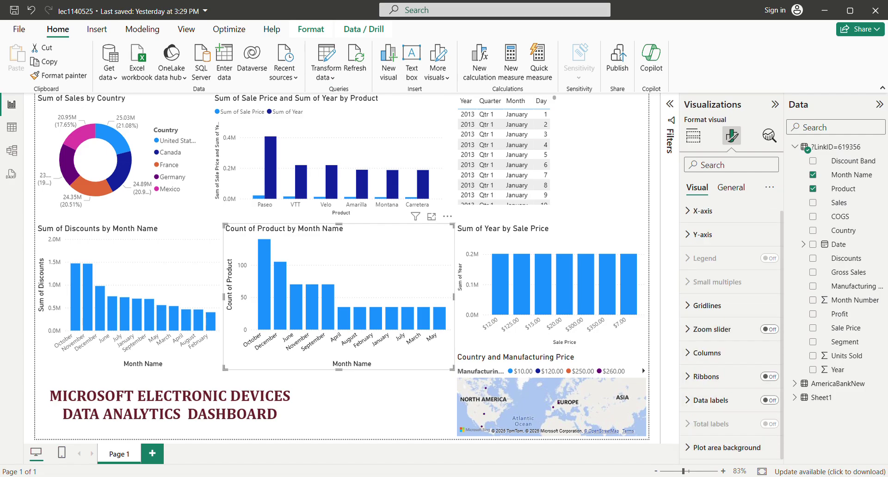
click(343, 436)
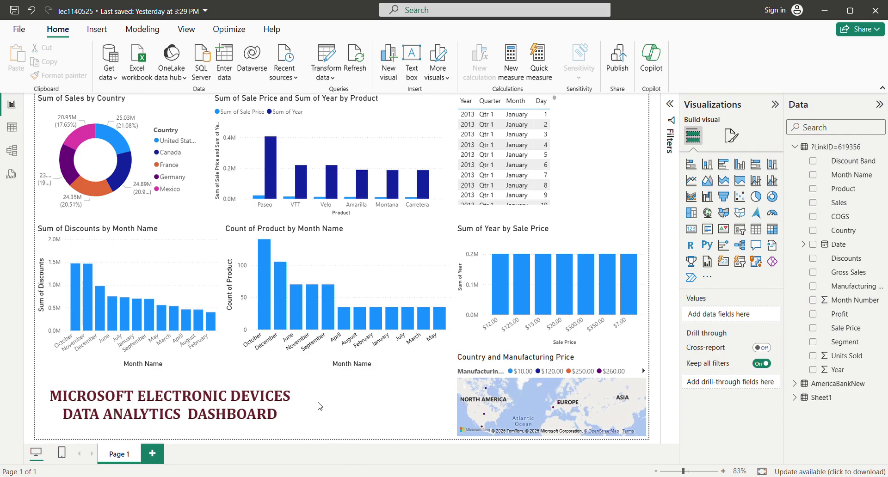
click(206, 413)
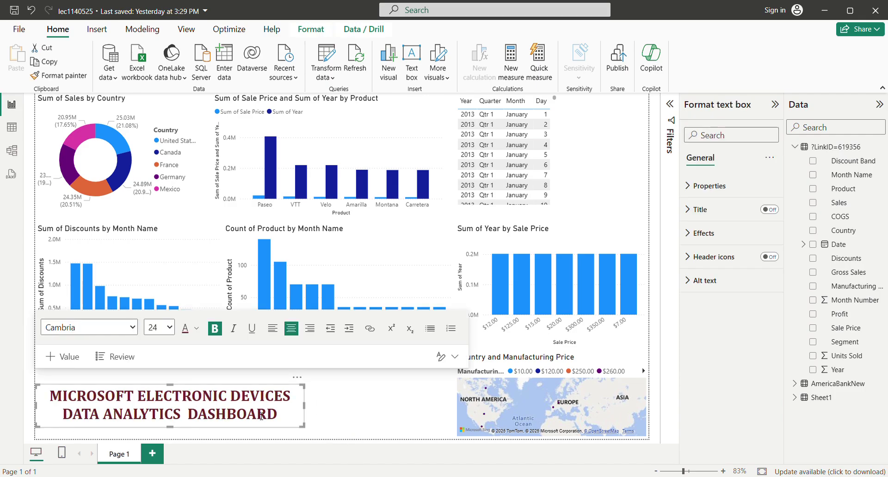
click(356, 420)
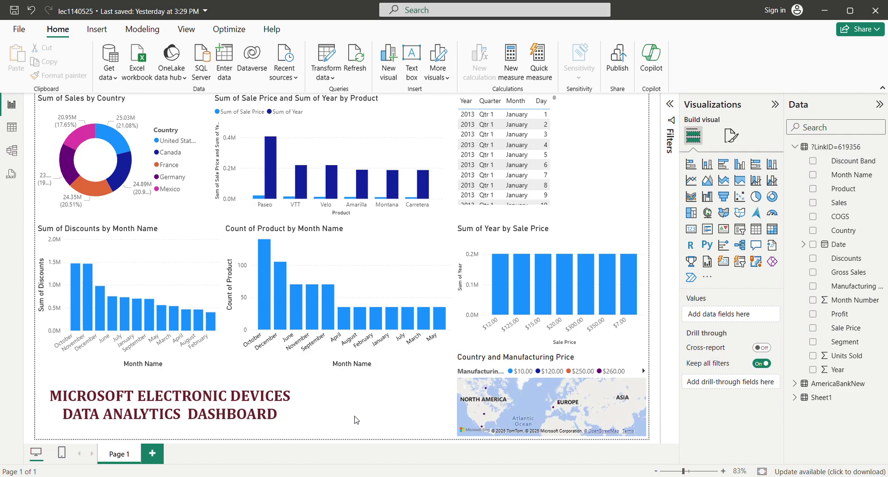